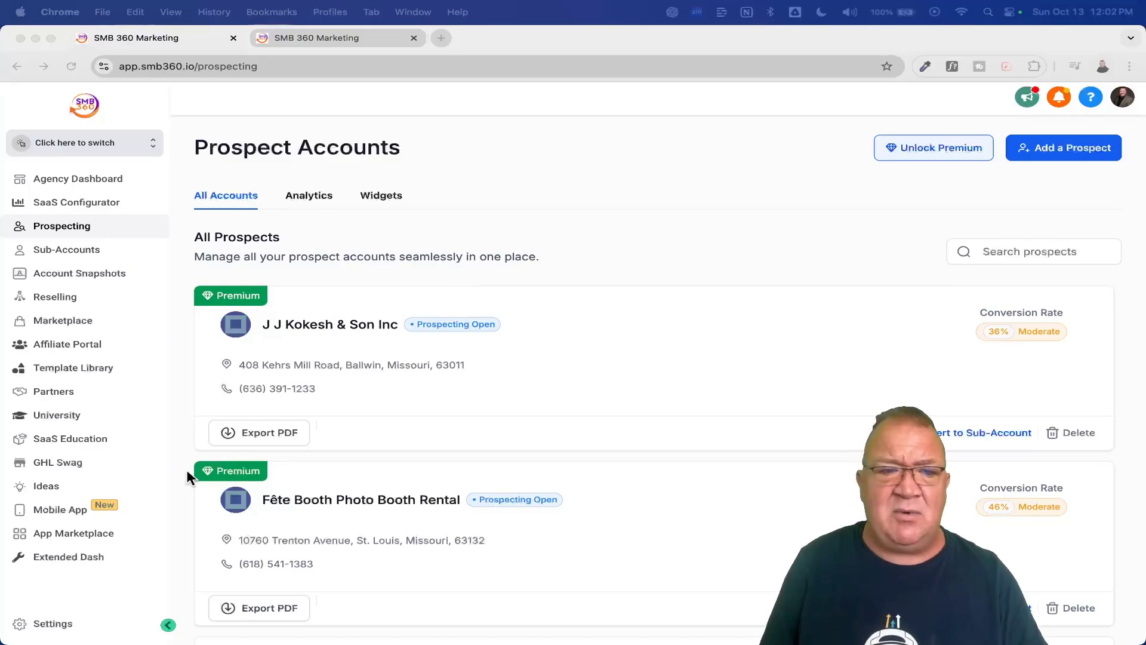
# - Open the agency's Company settings to view whitelabel domain app.smb360.io and API domain link.smb360.io
pyautogui.click(51, 628)
pyautogui.click(50, 625)
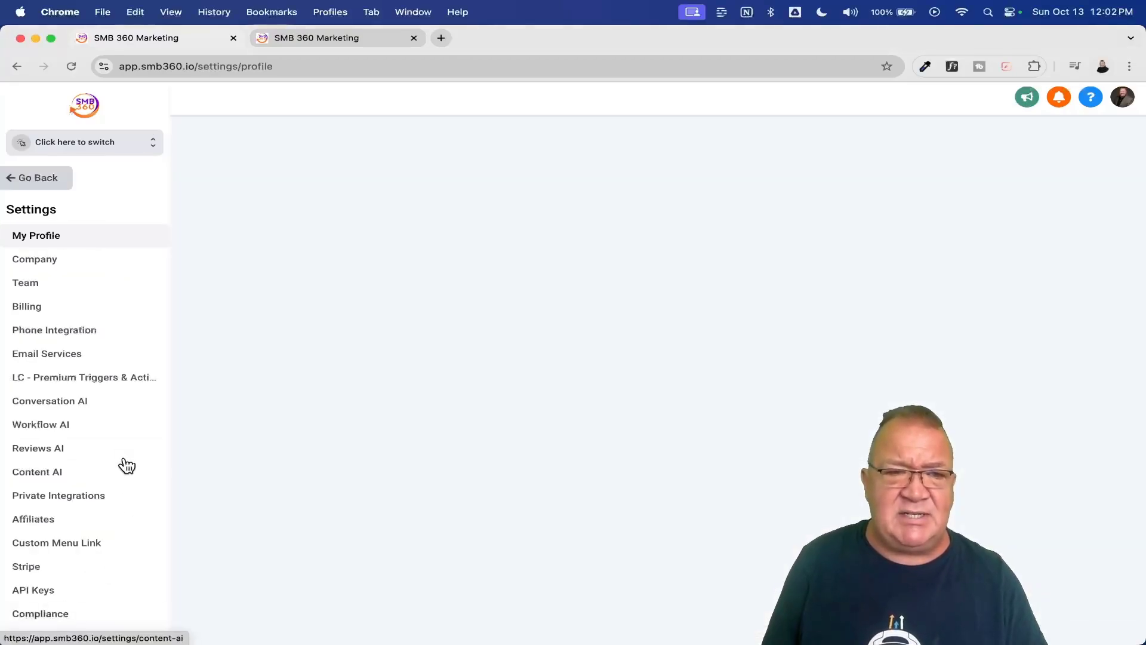
pyautogui.click(71, 260)
pyautogui.scroll(-20, 479, 417)
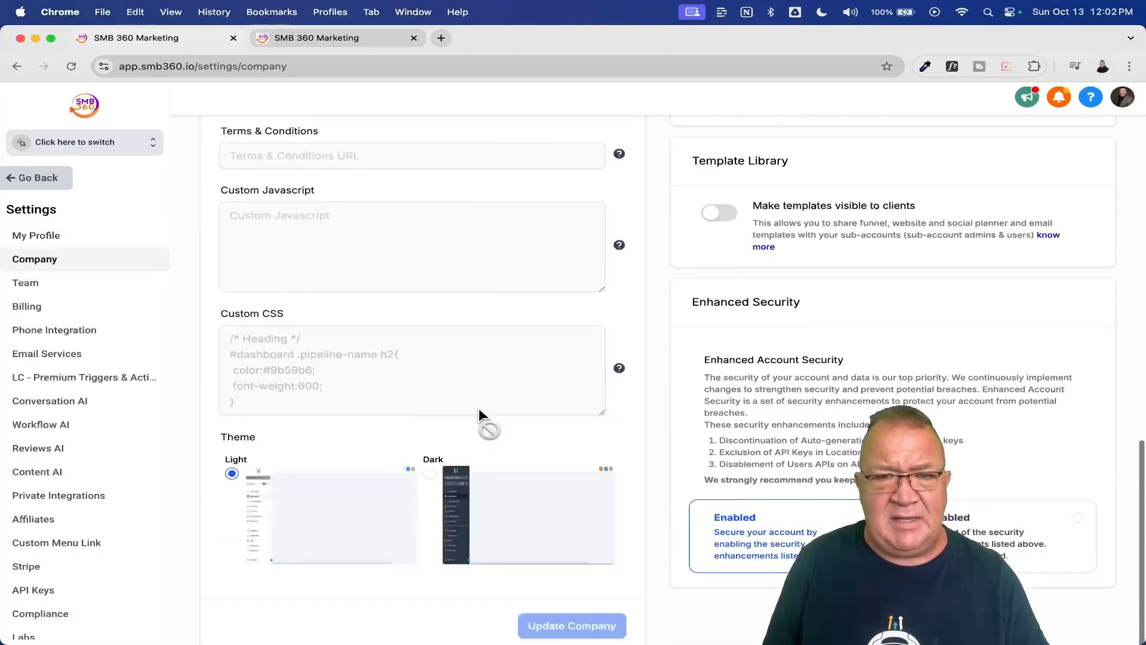
pyautogui.scroll(6, 480, 416)
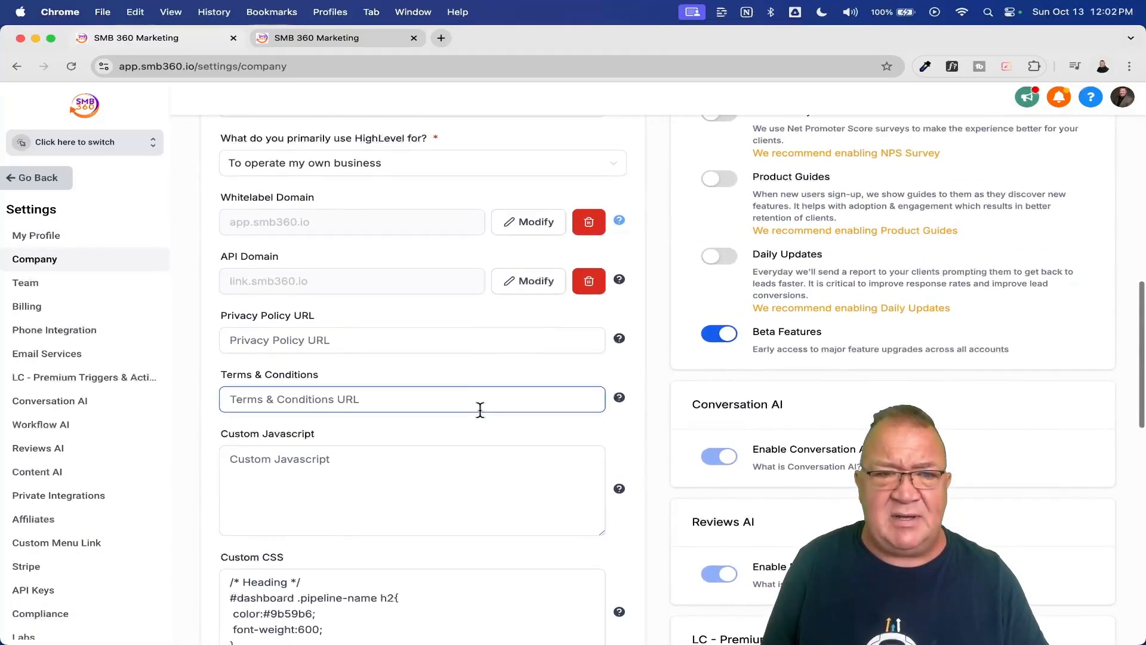
pyautogui.scroll(5, 351, 294)
pyautogui.hscroll(-2, 350, 295)
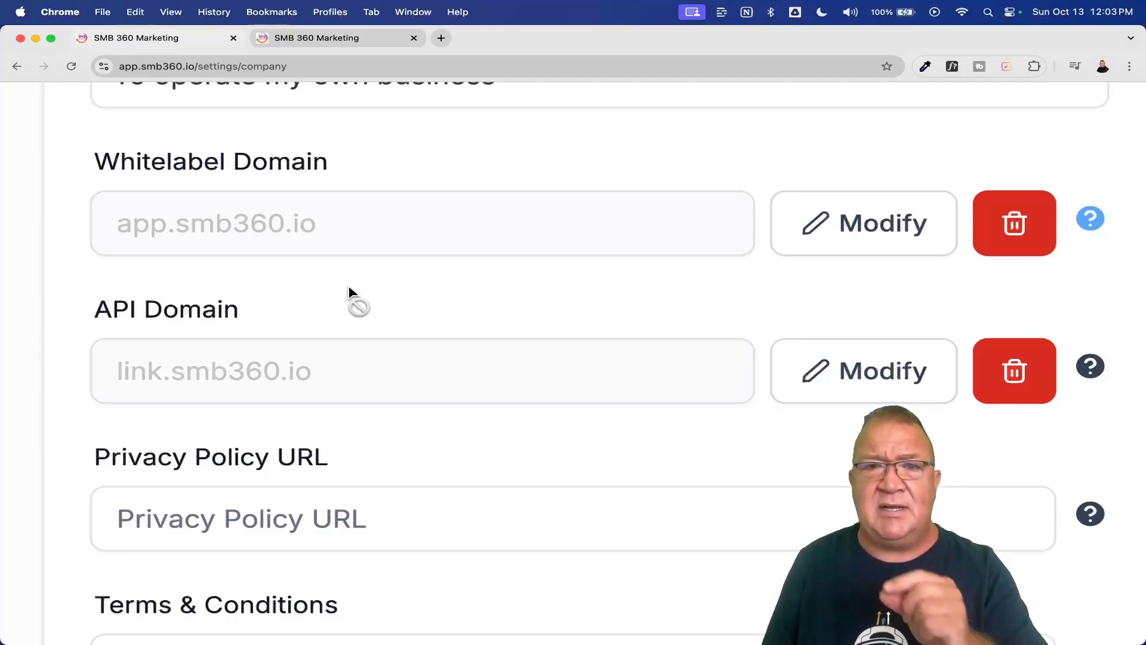
# - Scroll the Company settings page and reset the browser zoom to normal size
pyautogui.scroll(2, 349, 287)
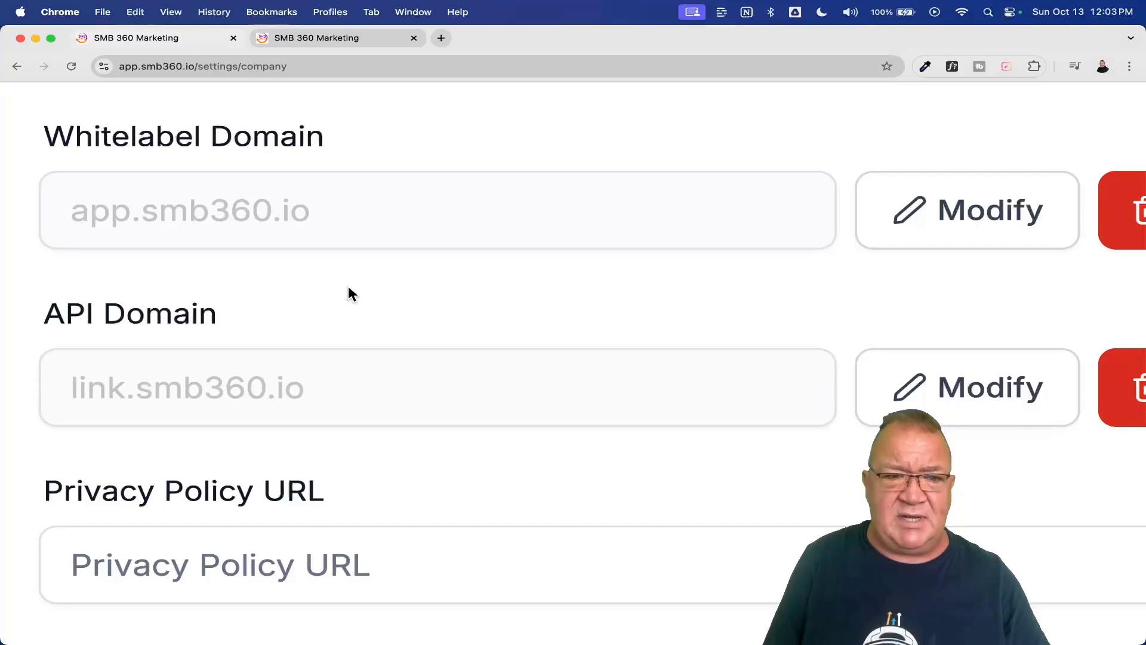
pyautogui.scroll(-3, 348, 287)
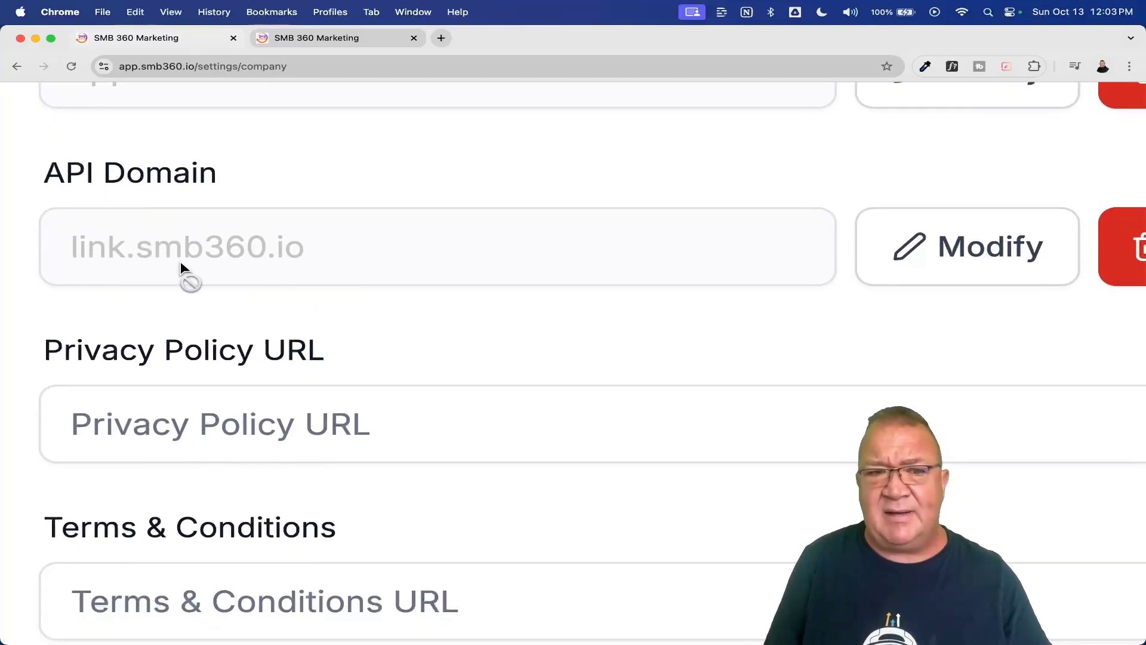
pyautogui.scroll(-2, 180, 260)
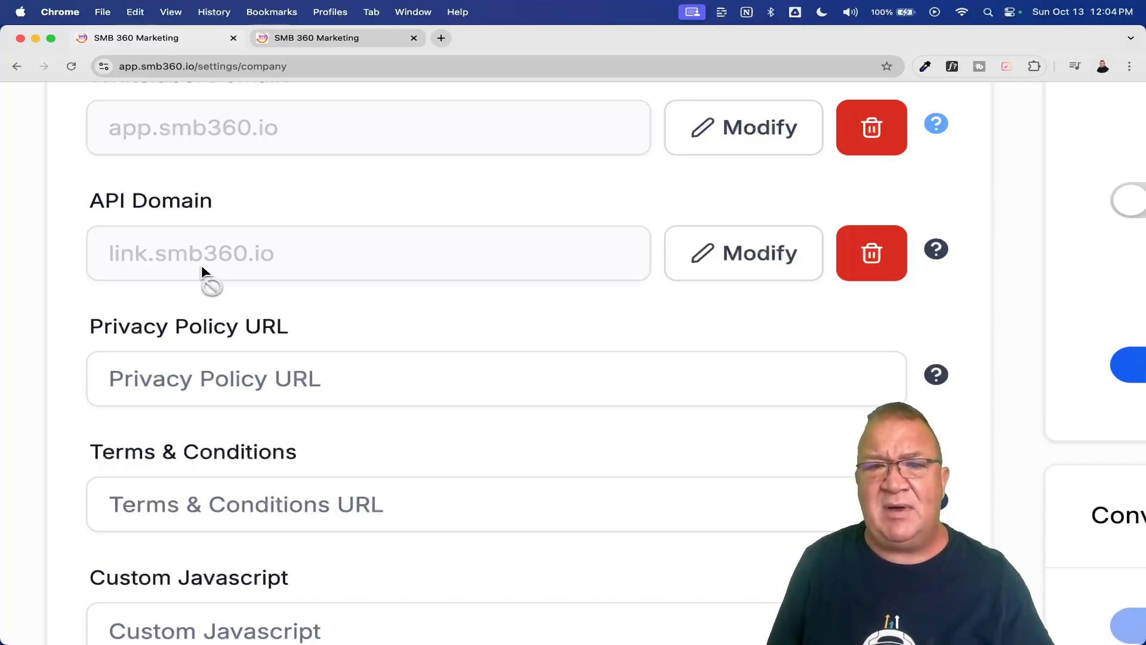
pyautogui.press('super+0')
# - Switch into the DiGi Global Agency sub-account and open its Branded Domain Workflow
pyautogui.click(151, 147)
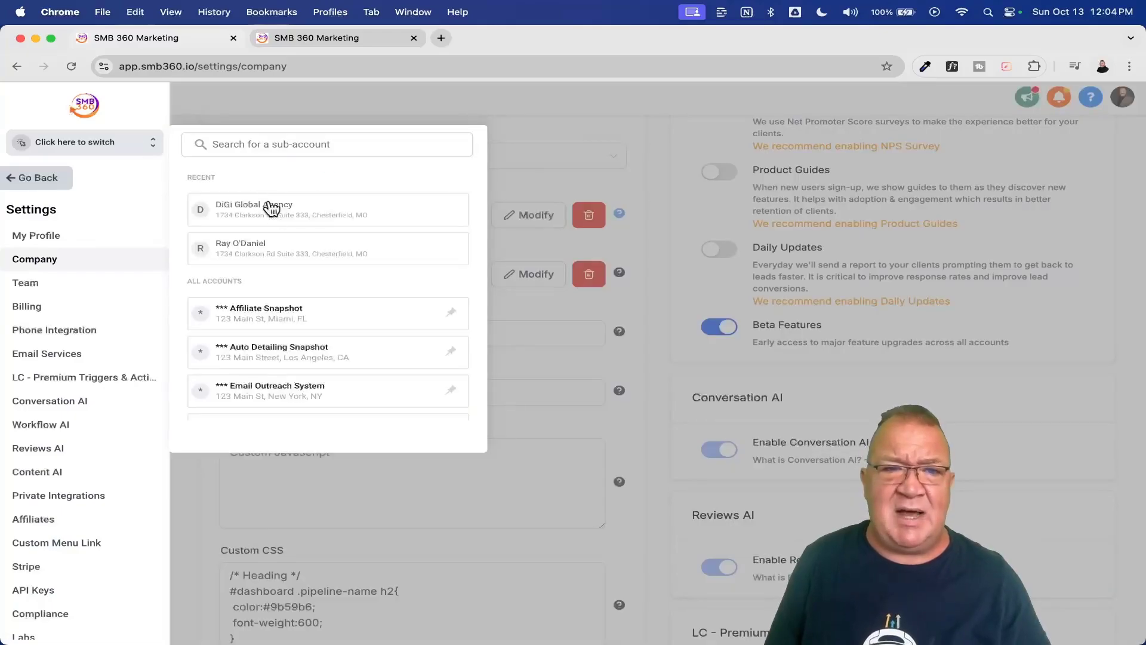
pyautogui.click(271, 206)
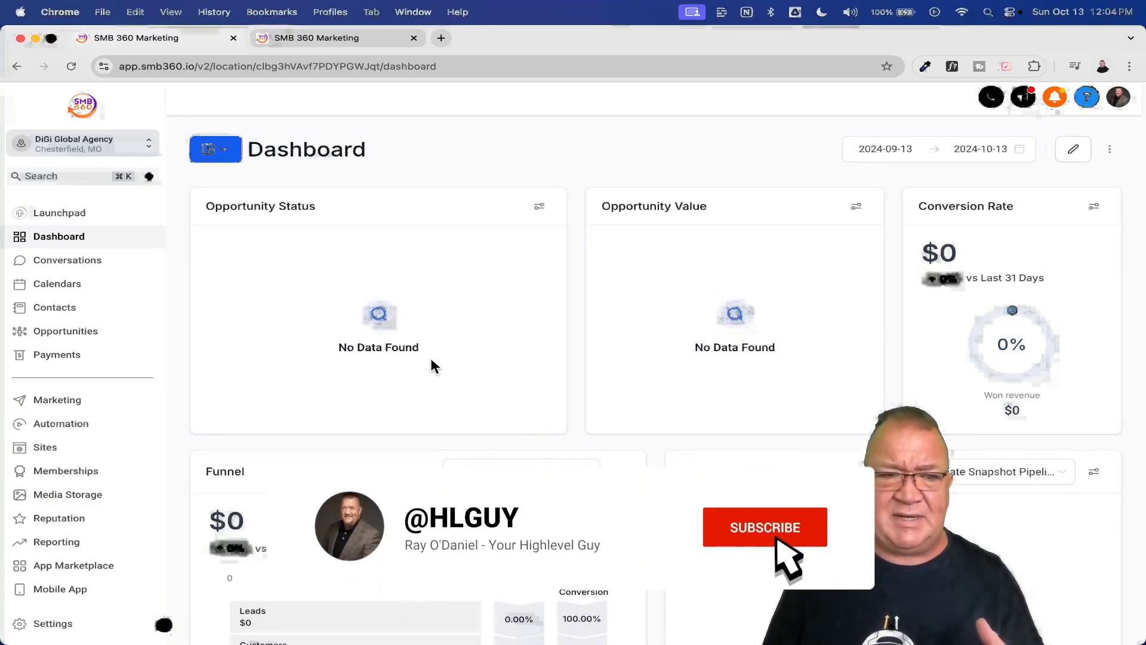
pyautogui.click(52, 424)
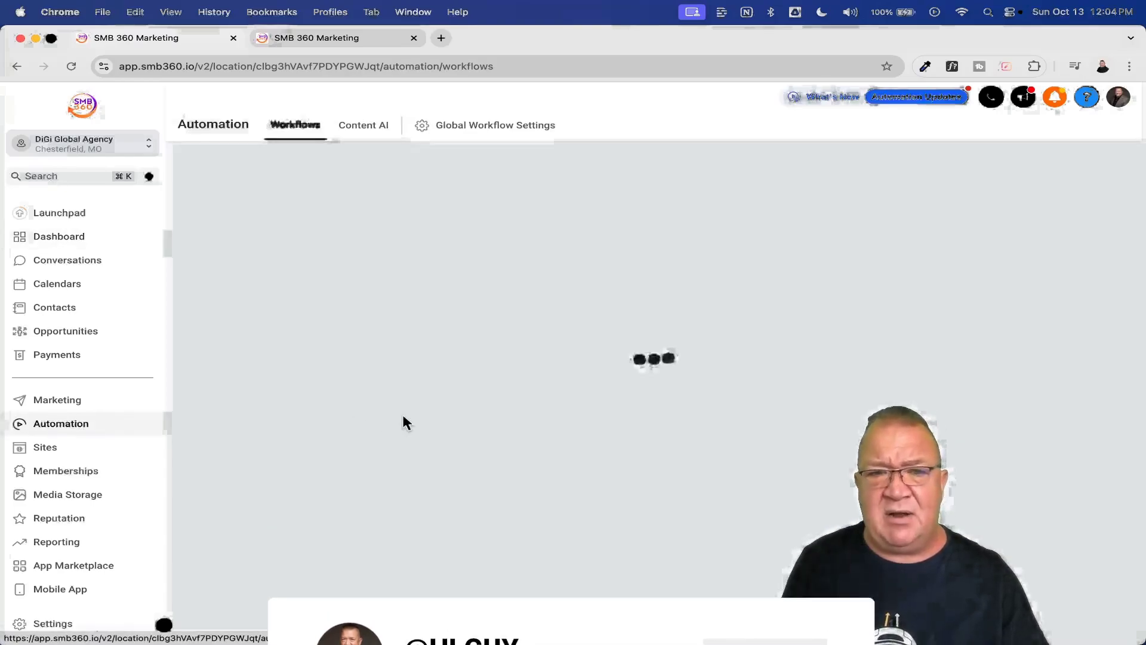
pyautogui.scroll(-5, 366, 480)
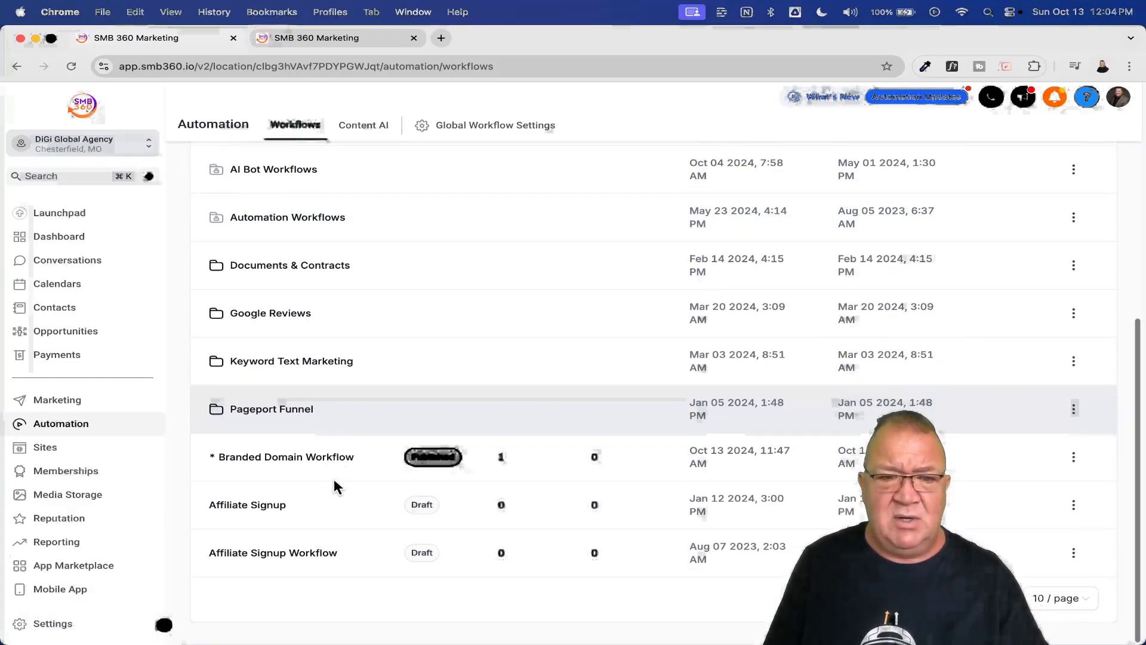
pyautogui.click(259, 445)
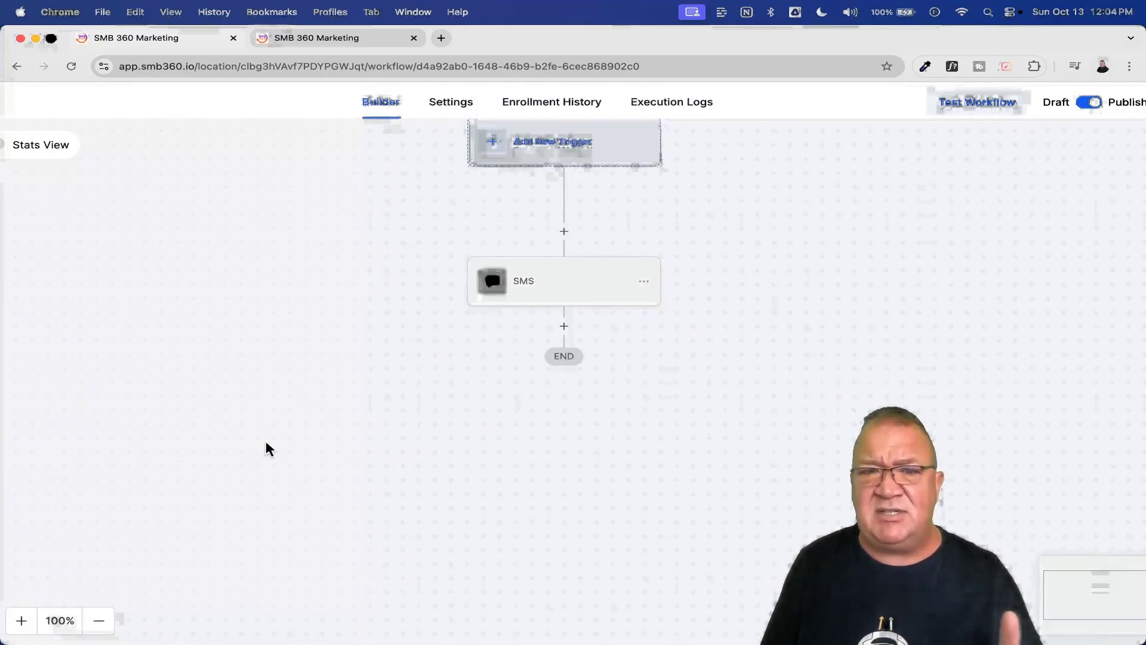
# - Open the workflow's SMS step and inspect the trigger link placeholder in its message
pyautogui.click(544, 287)
pyautogui.scroll(-5, 958, 408)
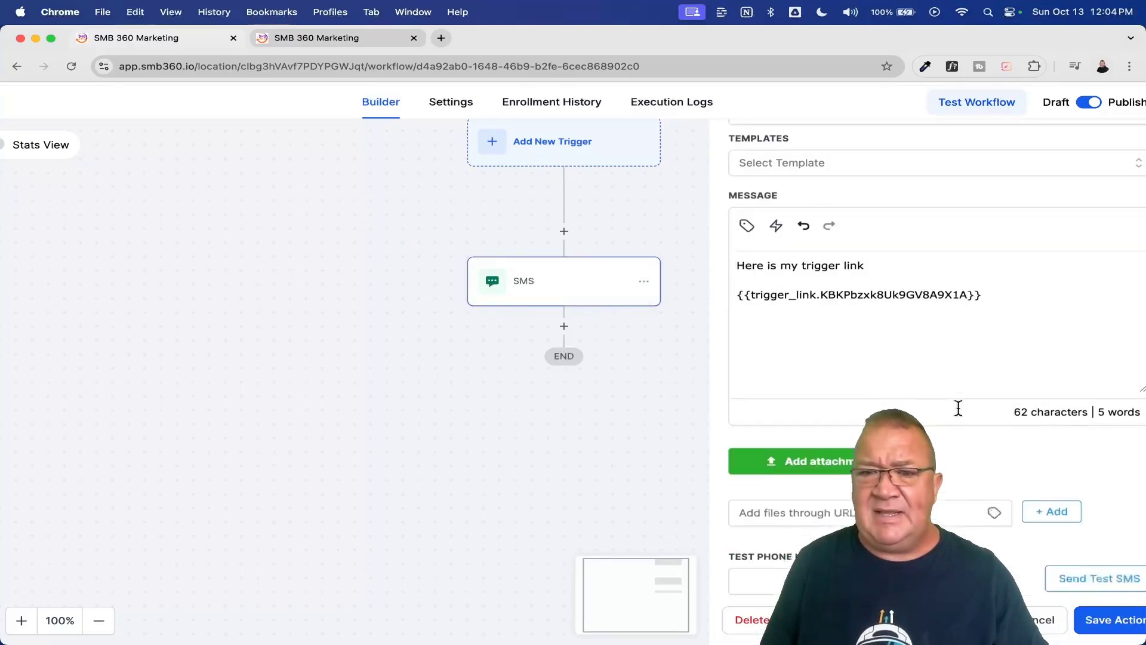
pyautogui.scroll(5, 958, 408)
pyautogui.scroll(-1, 958, 414)
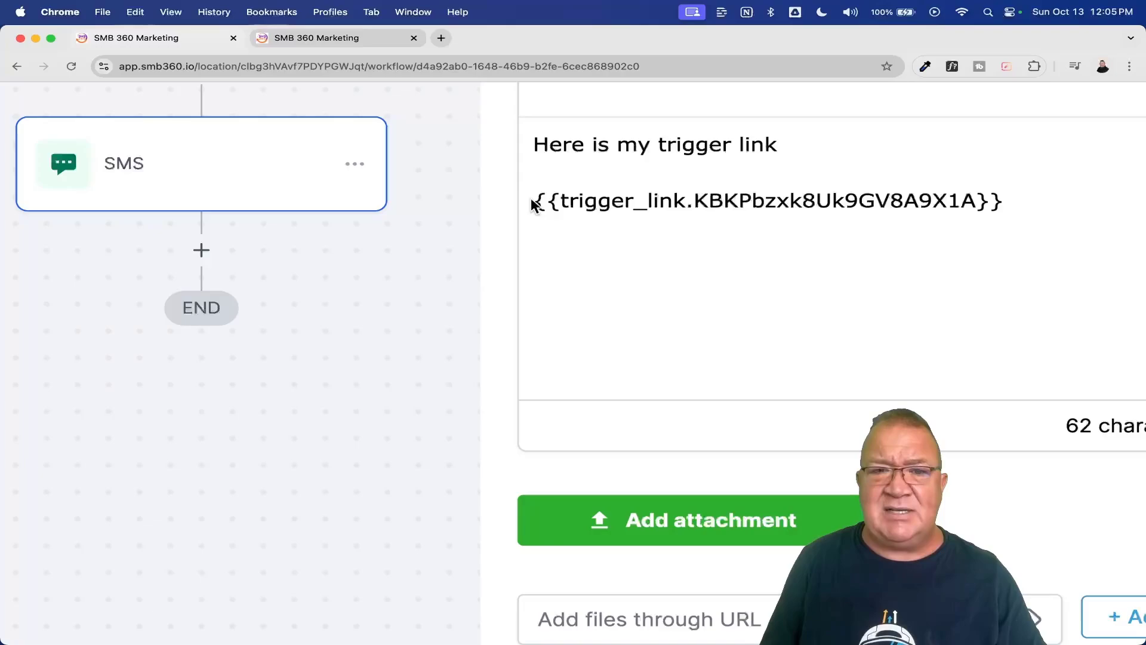
pyautogui.moveTo(534, 200); pyautogui.dragTo(1026, 195)
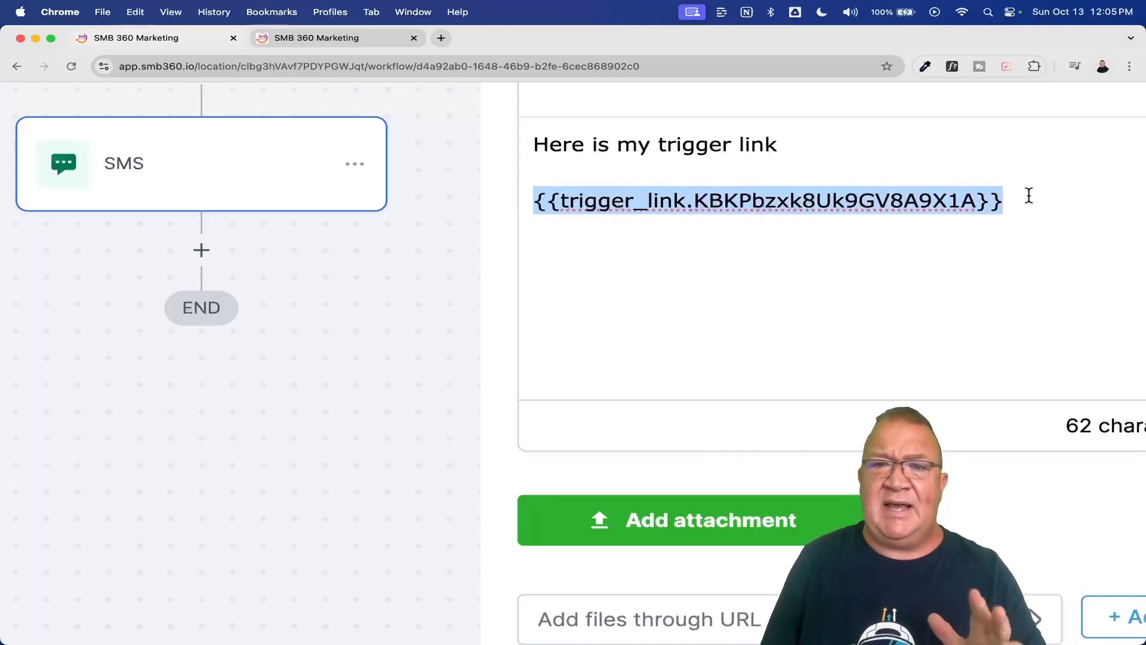
pyautogui.press('super+minus')
pyautogui.press('super+minus')
pyautogui.press('super+minus')
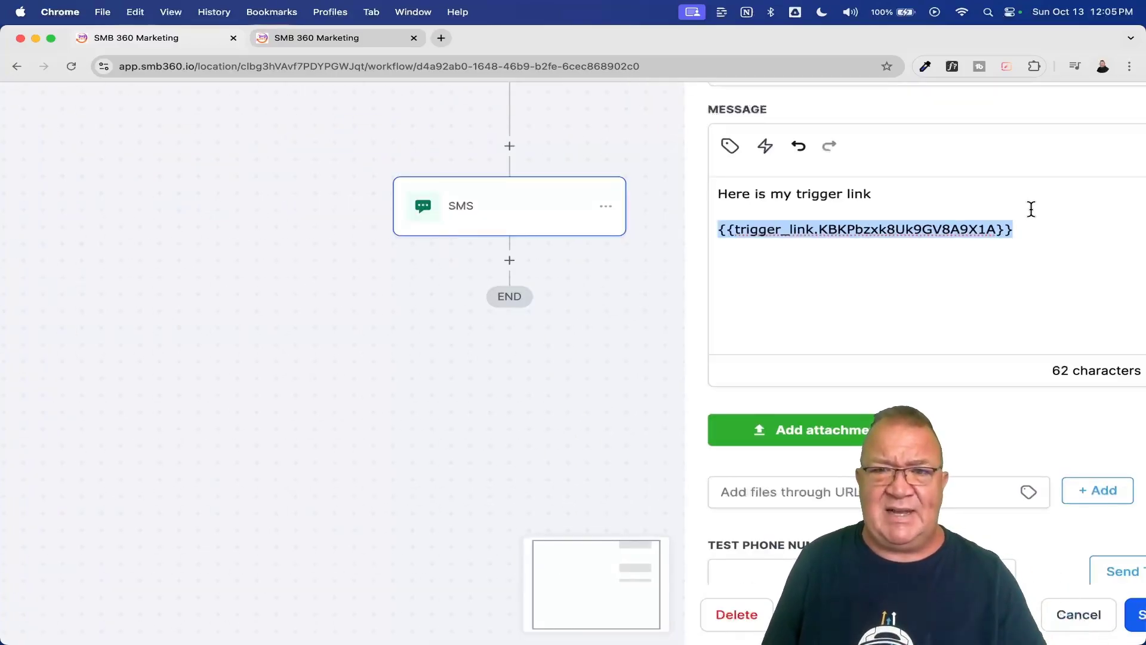
pyautogui.scroll(-5, 524, 203)
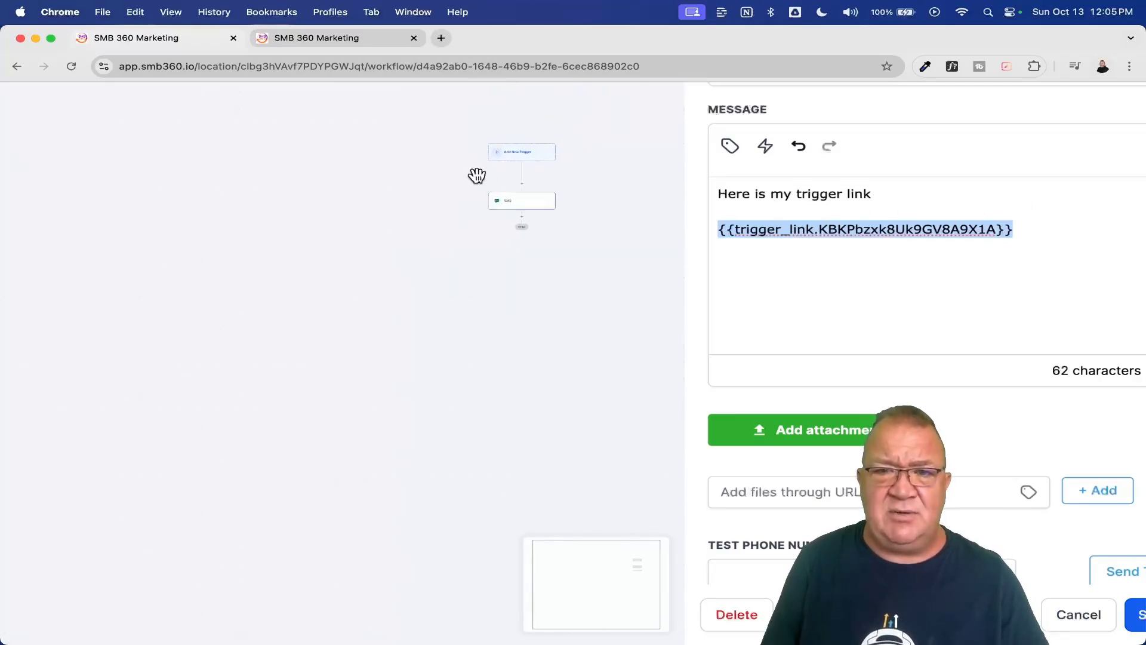
pyautogui.scroll(5, 476, 174)
pyautogui.click(1069, 614)
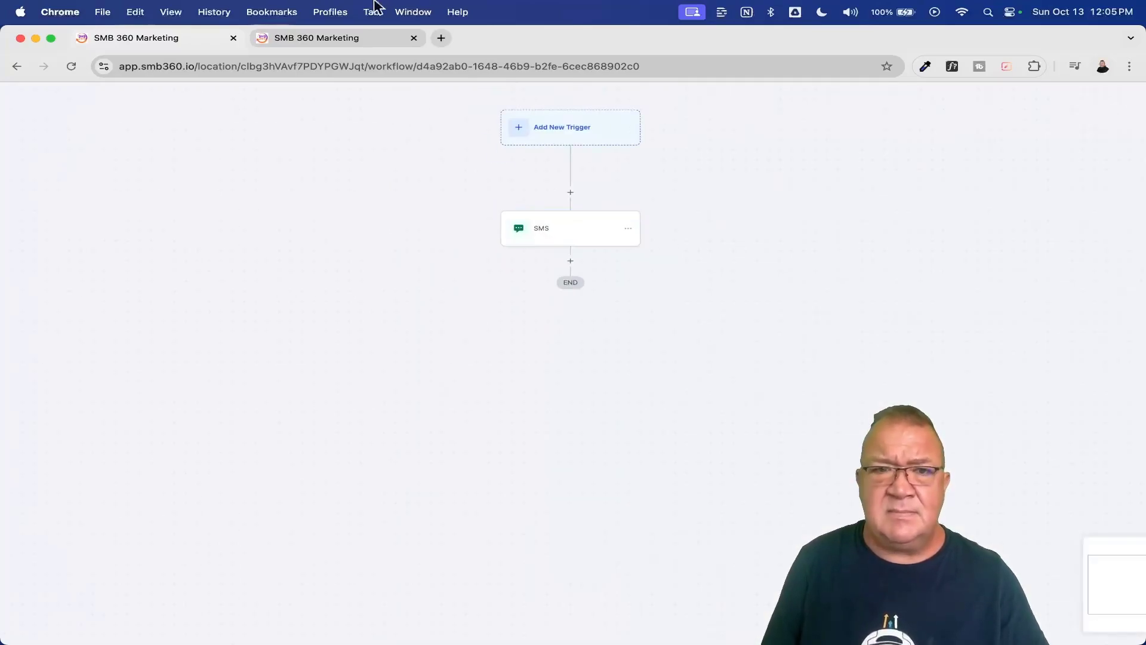
pyautogui.click(350, 39)
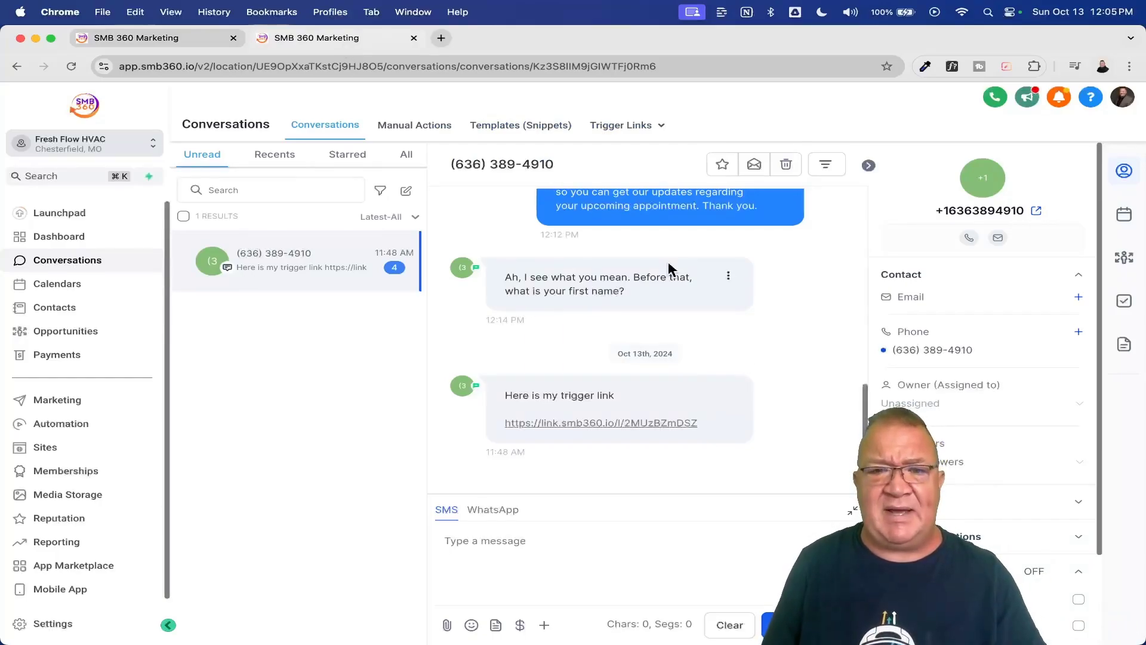
pyautogui.scroll(5, 667, 443)
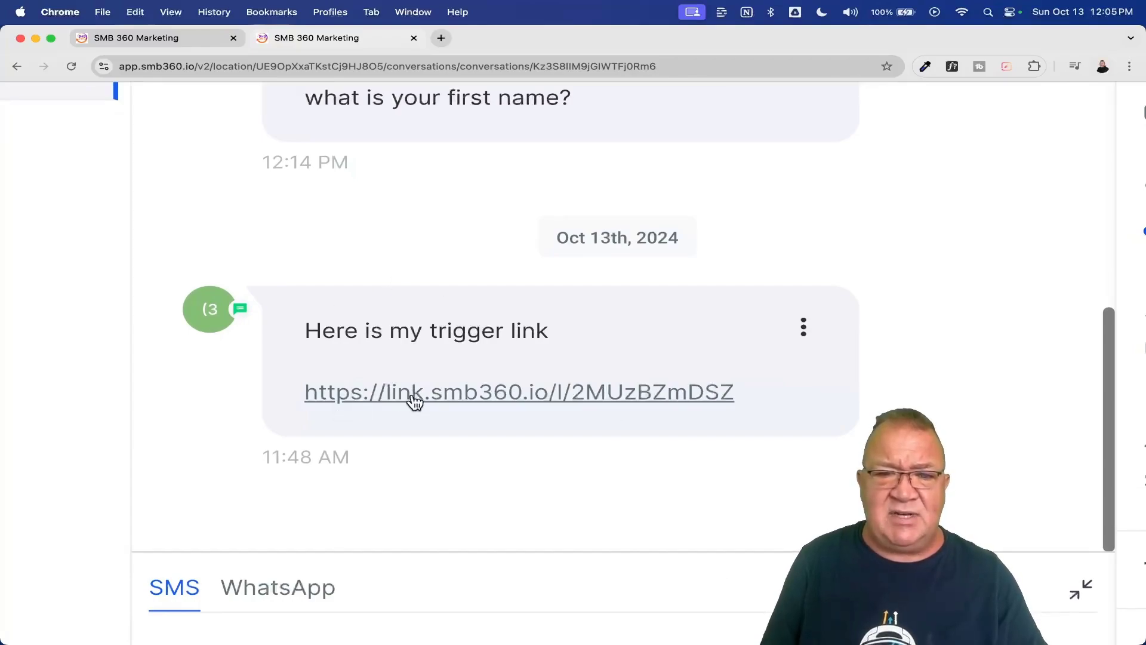
pyautogui.scroll(3, 414, 402)
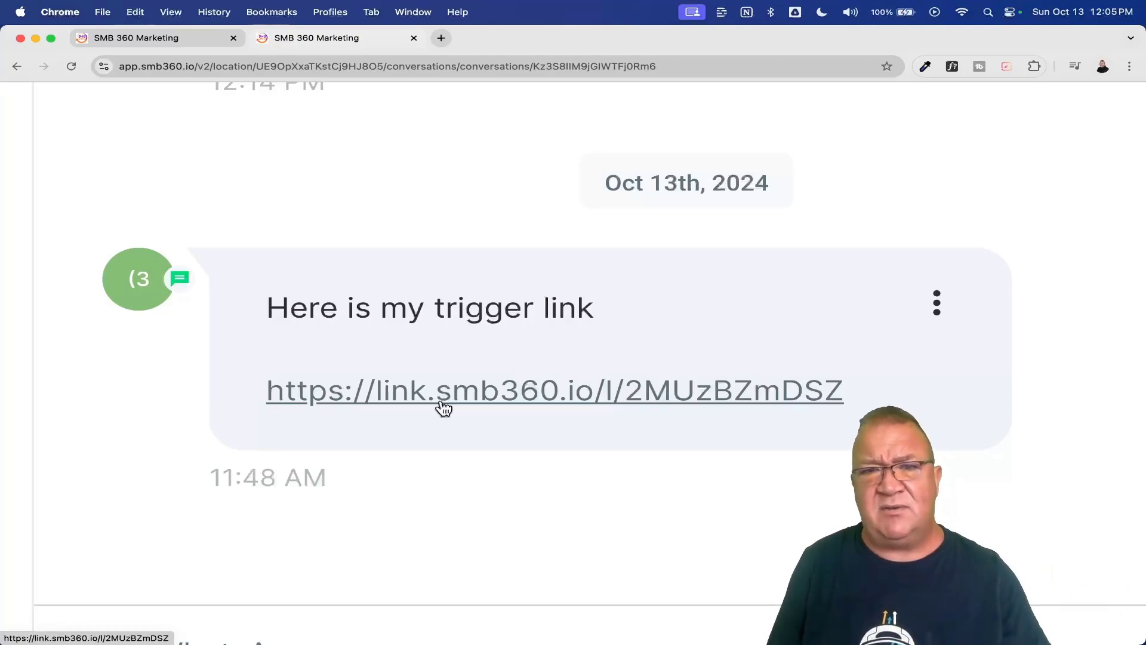
pyautogui.press('super+0')
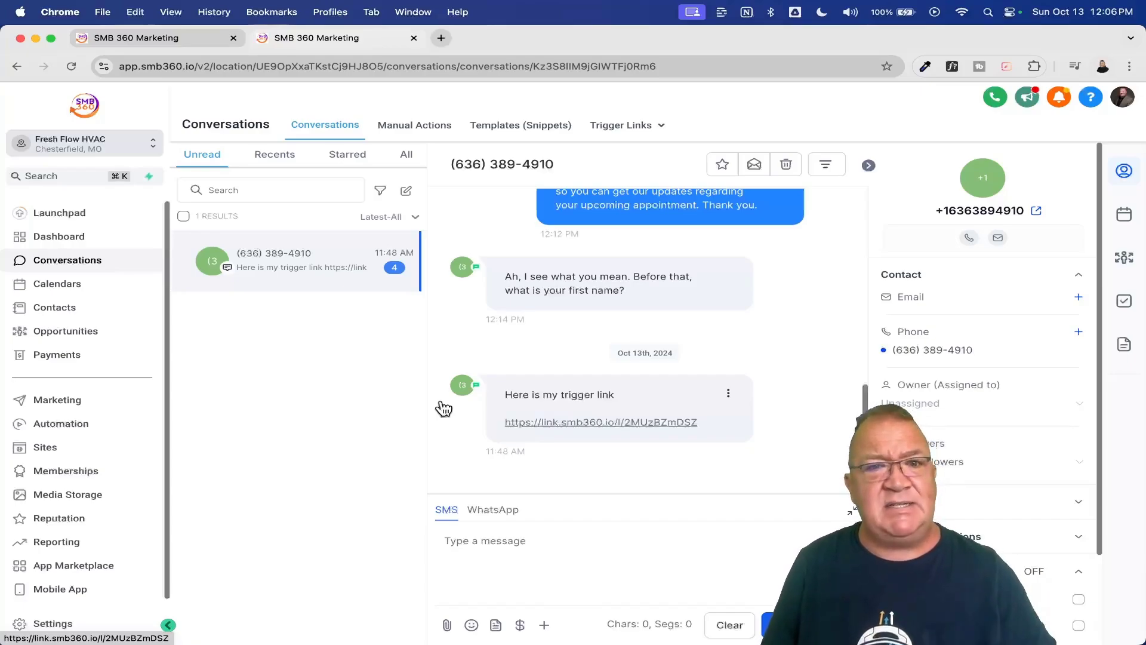
# - Return to the workflow list and open the sub-account's business profile settings
pyautogui.click(135, 37)
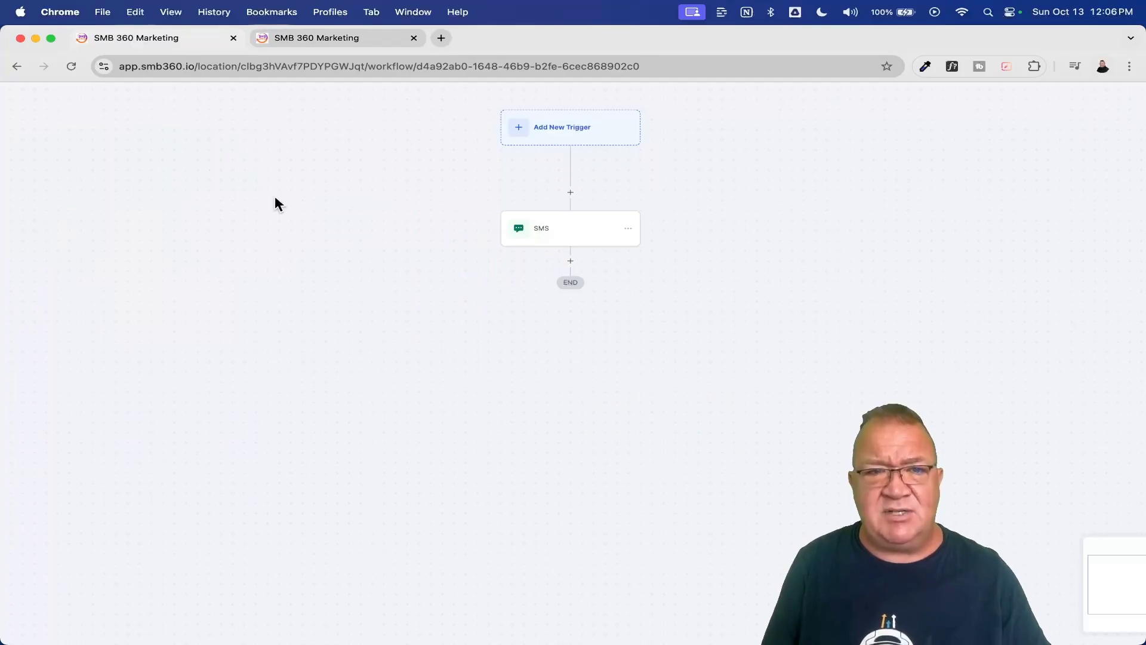
pyautogui.click(17, 65)
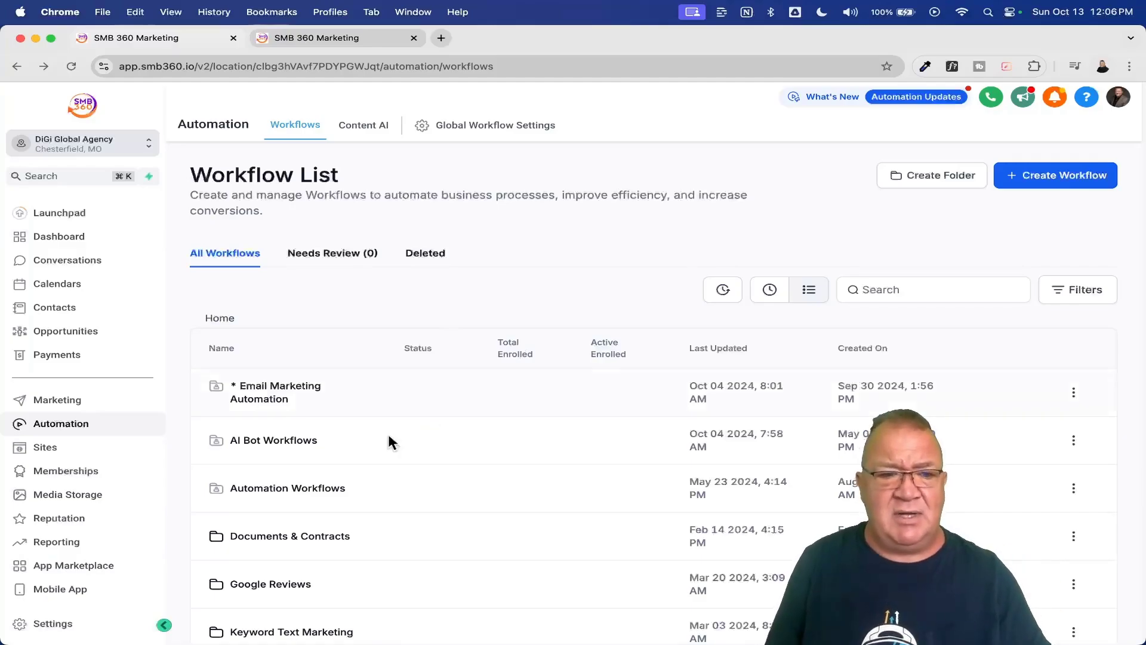
pyautogui.click(60, 624)
pyautogui.scroll(-5, 475, 403)
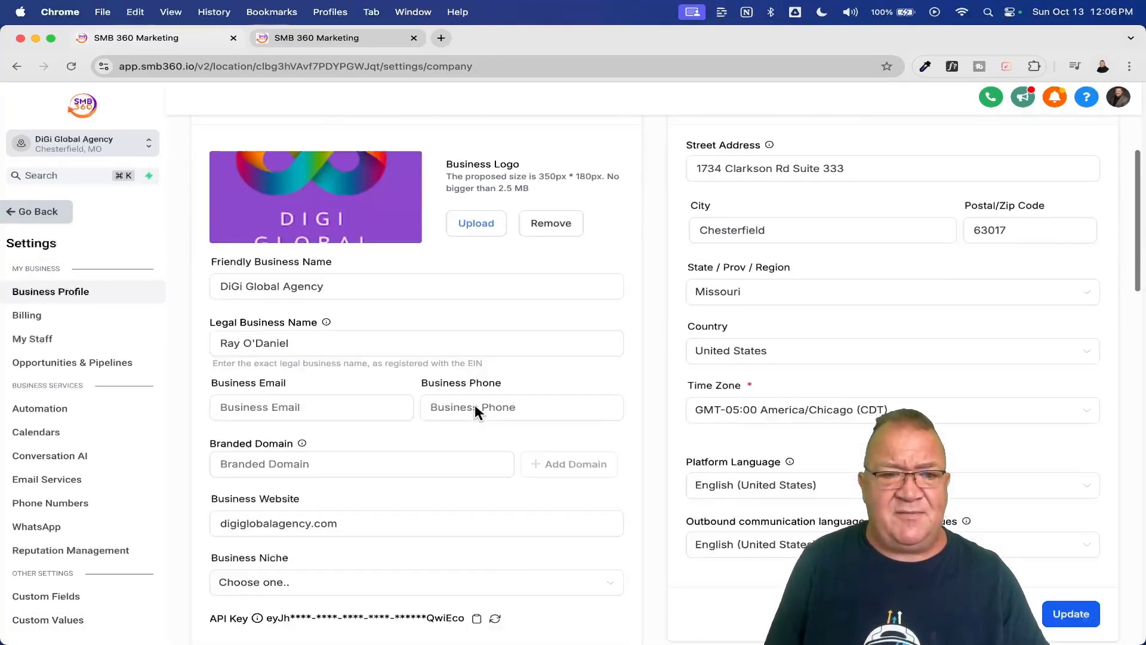
pyautogui.scroll(5, 475, 404)
pyautogui.scroll(-5, 474, 410)
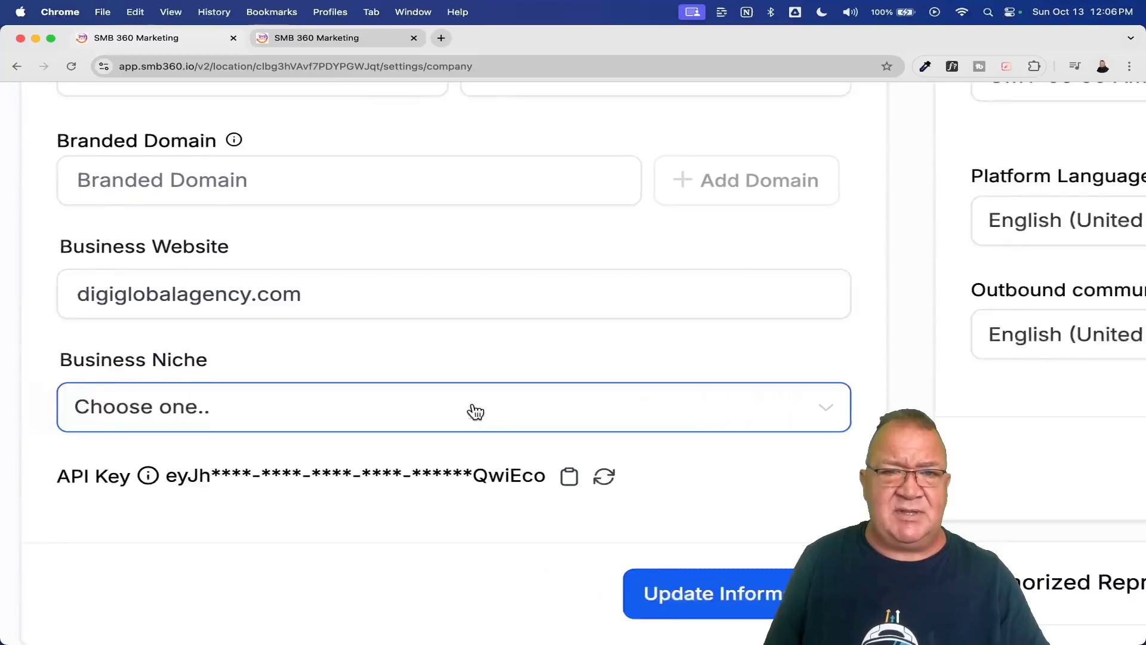
pyautogui.hscroll(-3, 471, 409)
# - Enter link.digiglobalagency.com in the Branded Domain field
pyautogui.click(84, 141)
pyautogui.moveTo(84, 141); pyautogui.dragTo(262, 133)
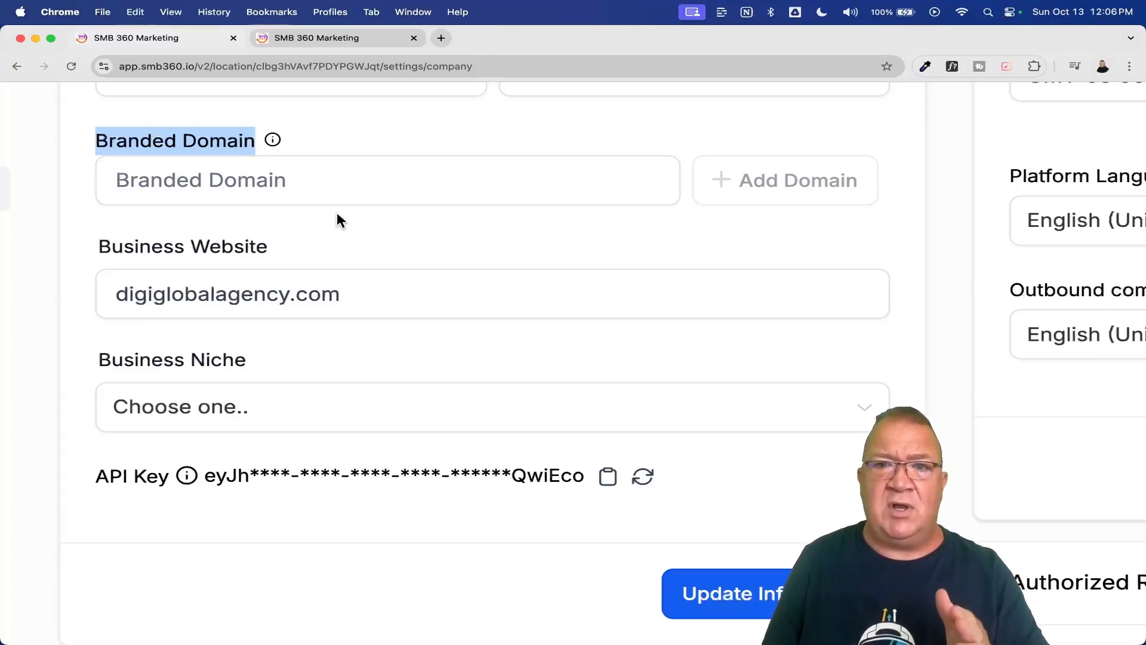
pyautogui.scroll(-2, 337, 214)
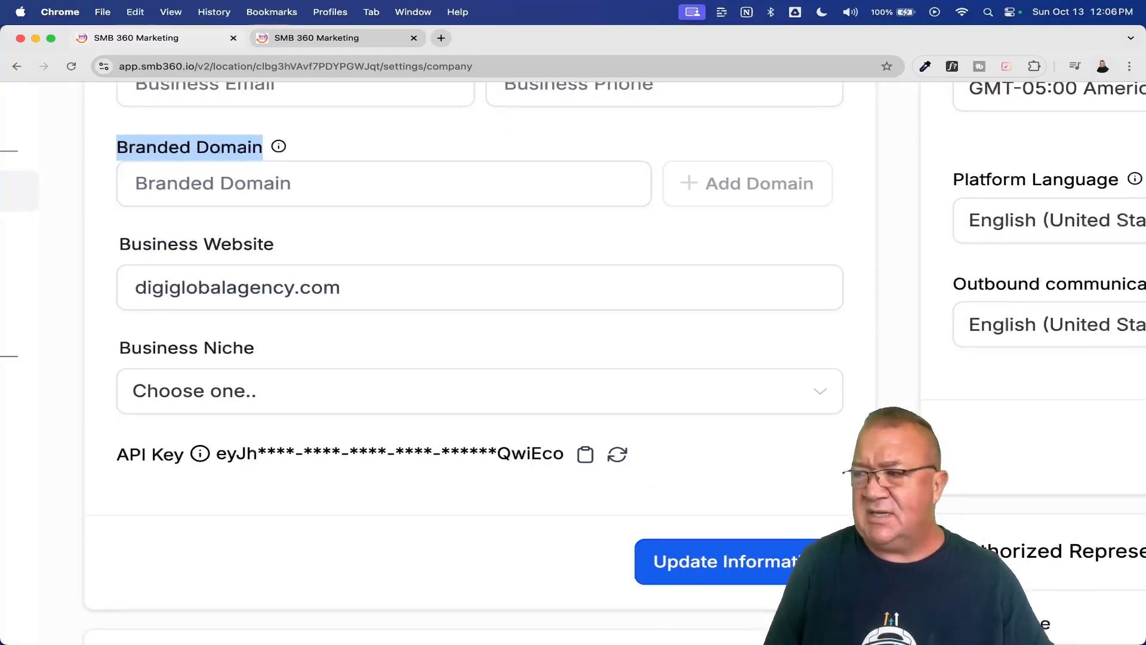
pyautogui.click(251, 190)
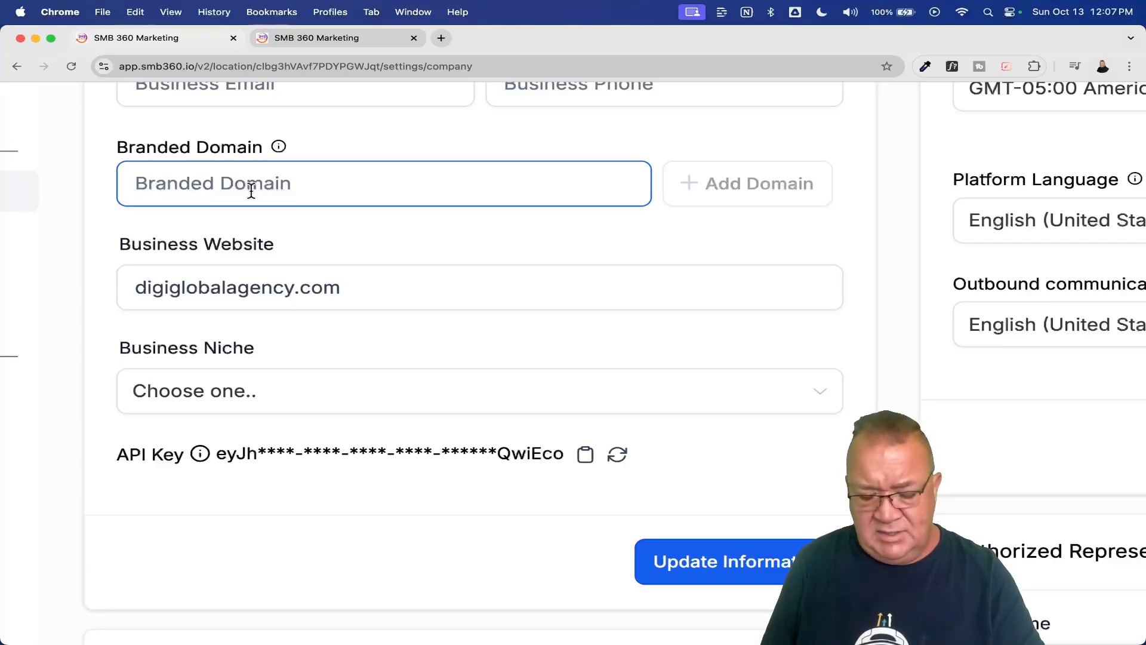
pyautogui.write('link.')
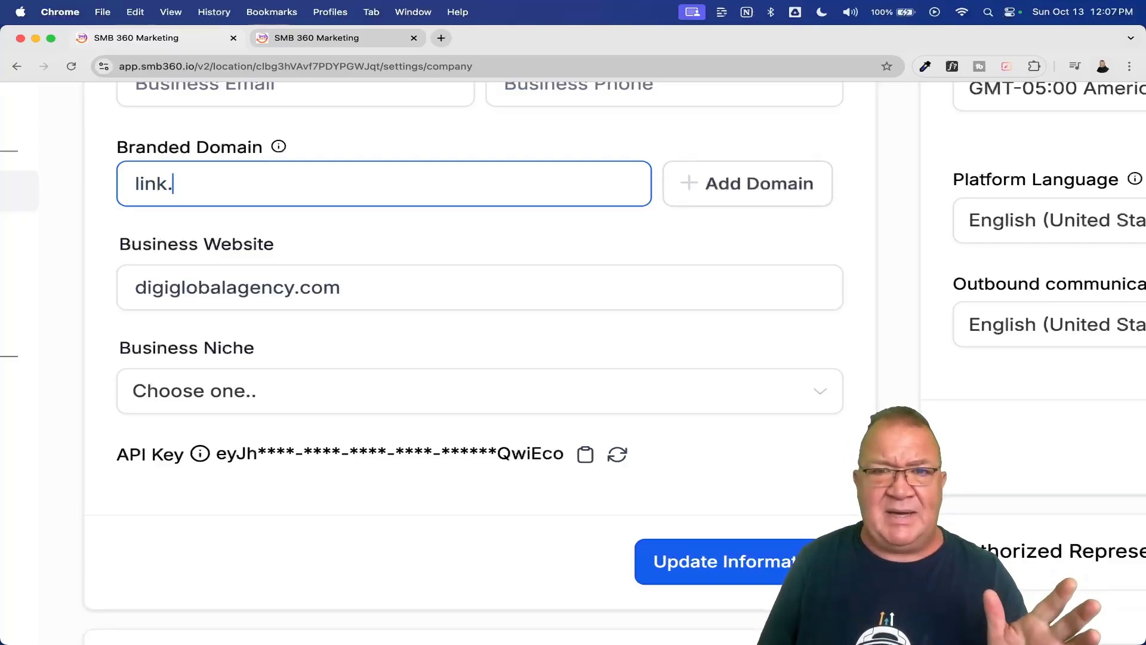
pyautogui.write('digi')
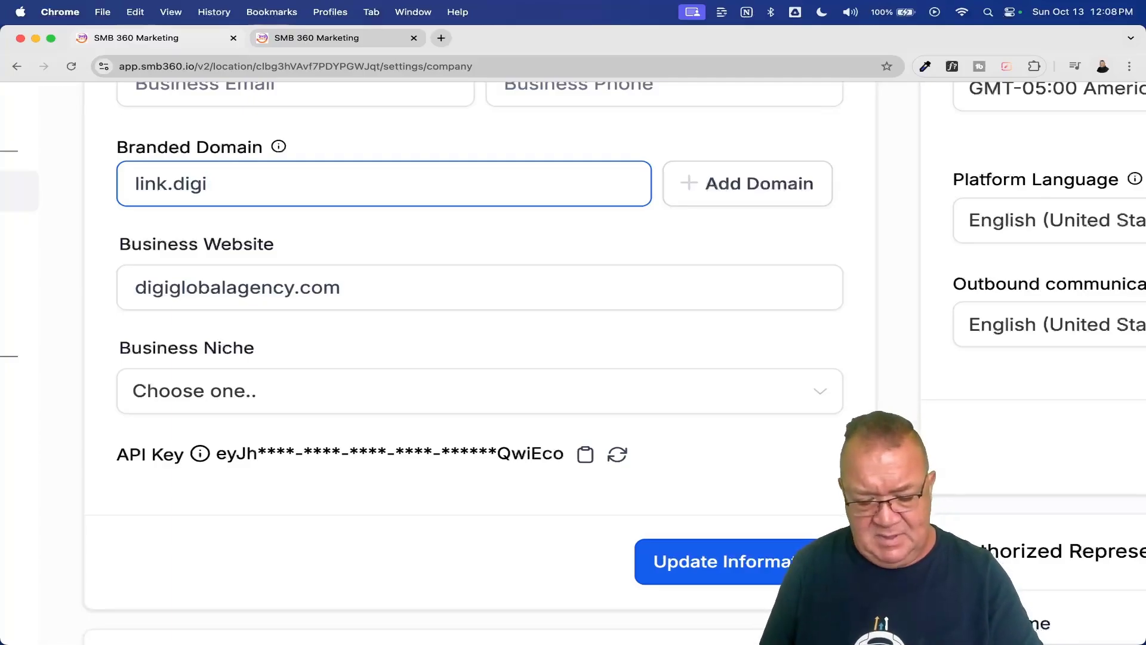
pyautogui.write('globalagen')
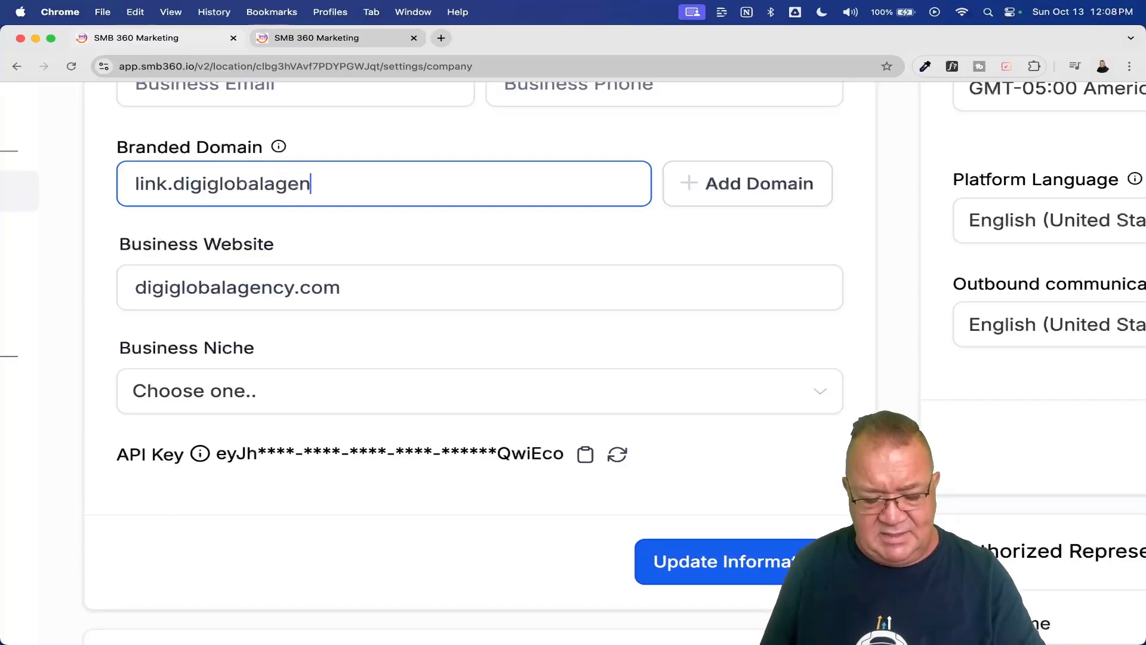
pyautogui.write('cy.com')
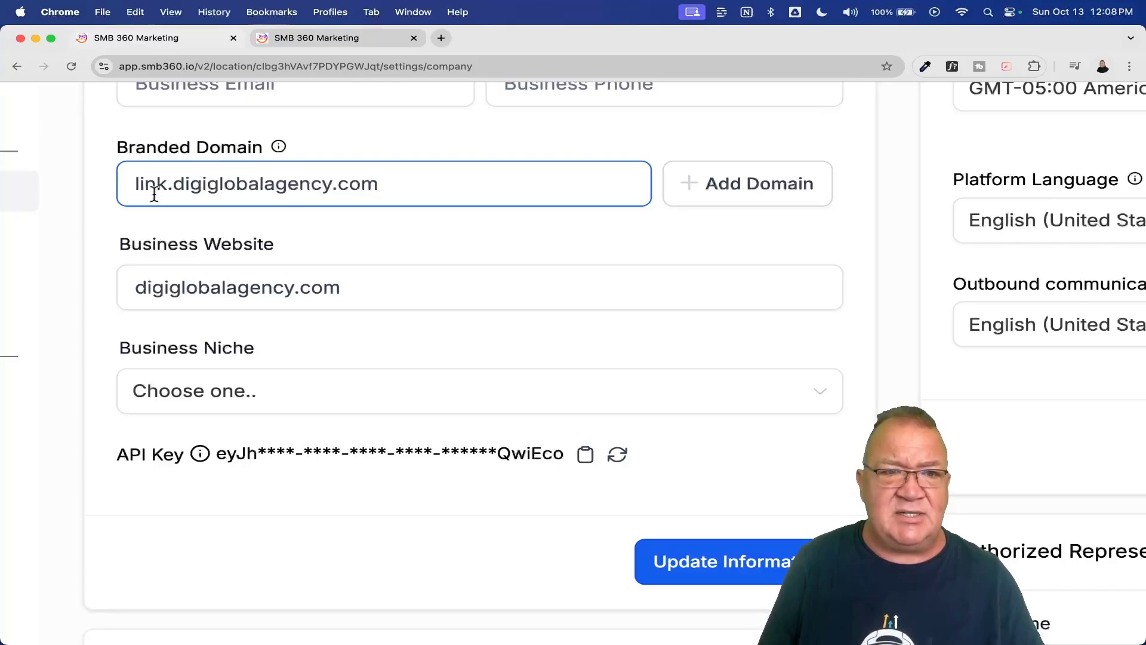
# - Connect link.digiglobalagency.com through its detected provider Cloudflare, reaching the DNS authorization page
pyautogui.click(727, 193)
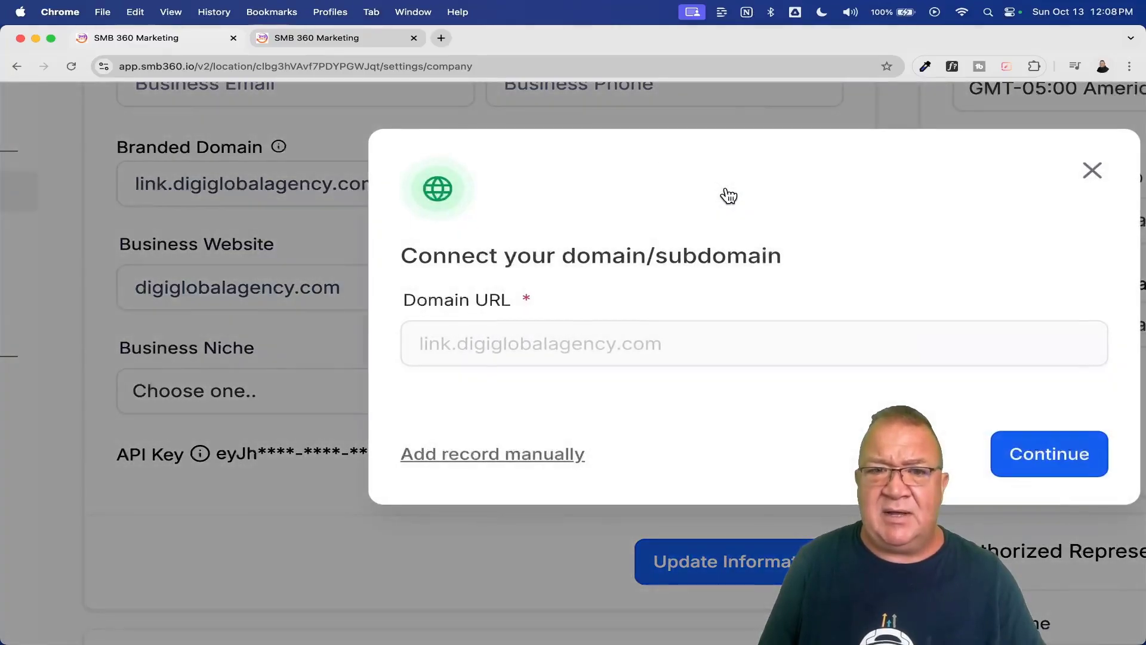
pyautogui.press('super+0')
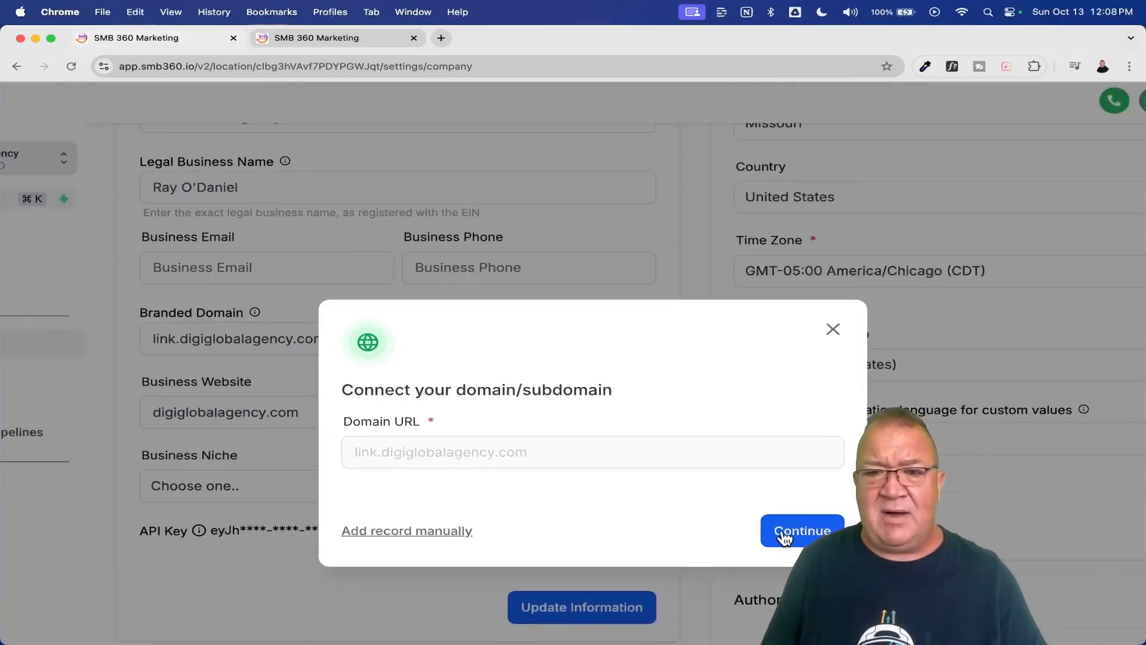
pyautogui.click(784, 536)
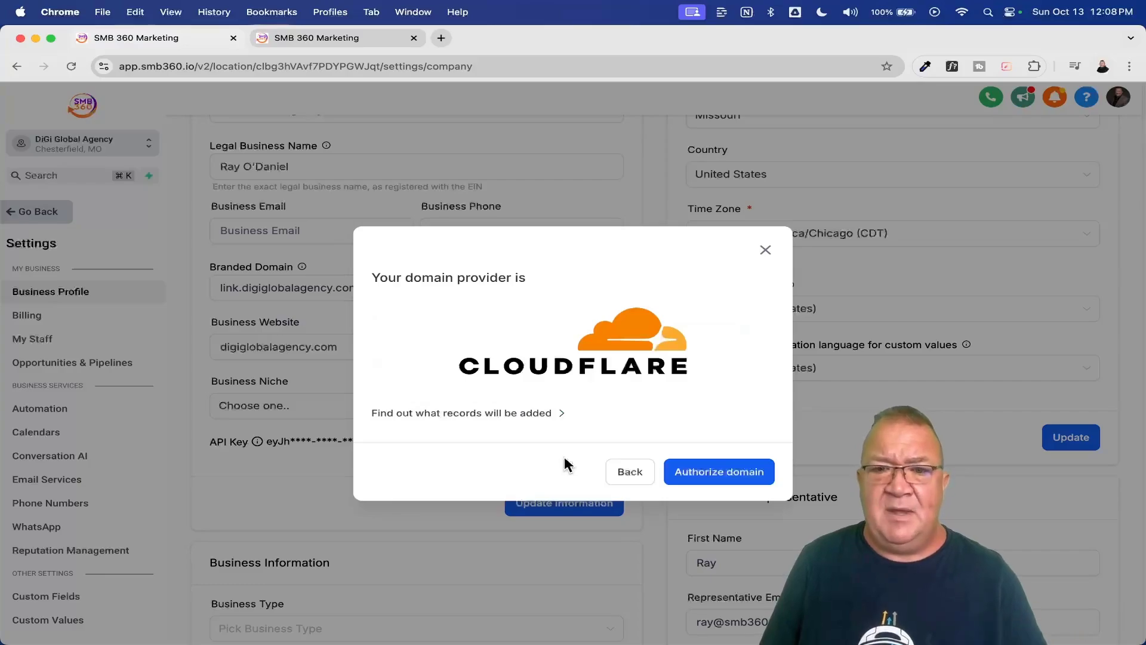
pyautogui.click(720, 471)
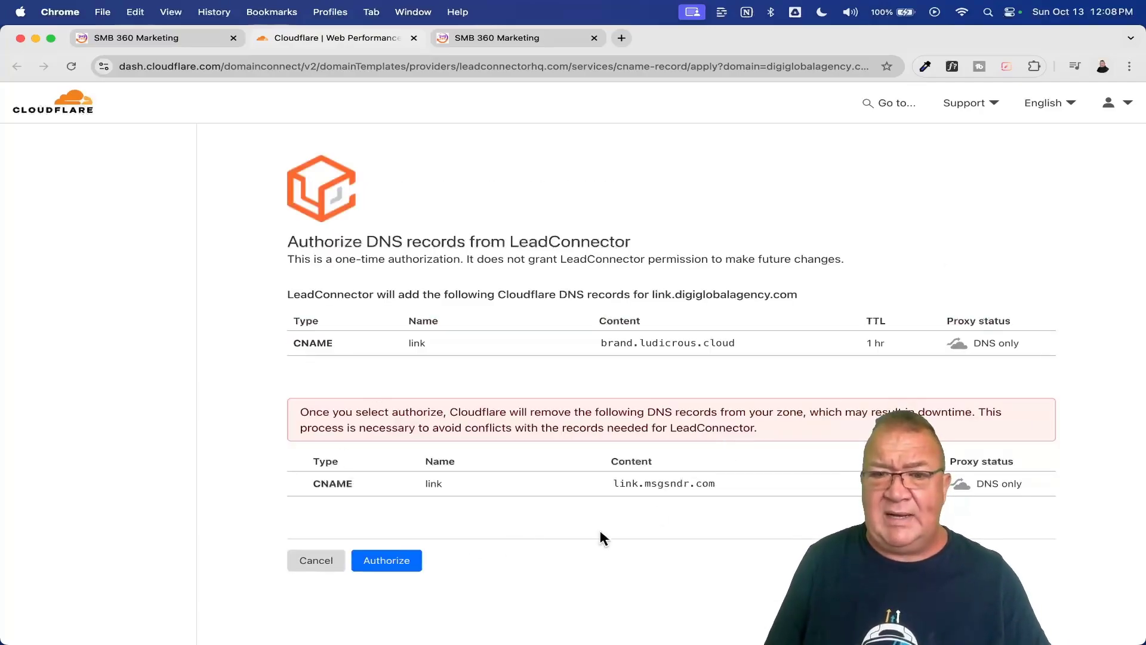
# - Authorize the link CNAME for digiglobalagency.com in Cloudflare and delete the conflicting link.msgsndr.com record
pyautogui.click(391, 561)
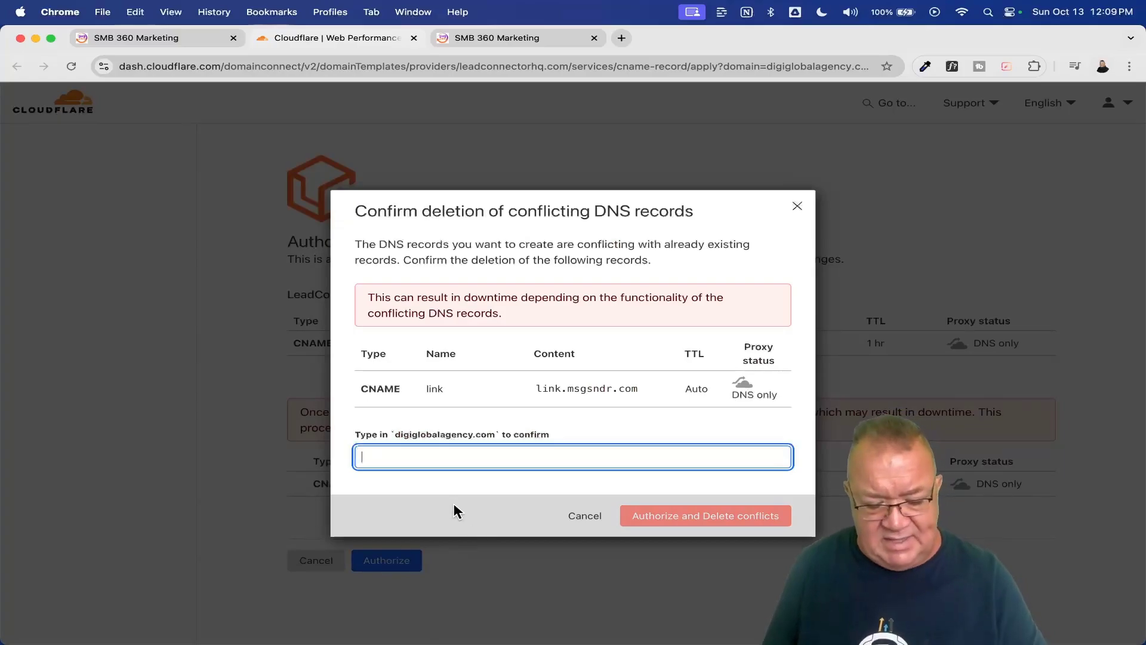
pyautogui.write('digiglo')
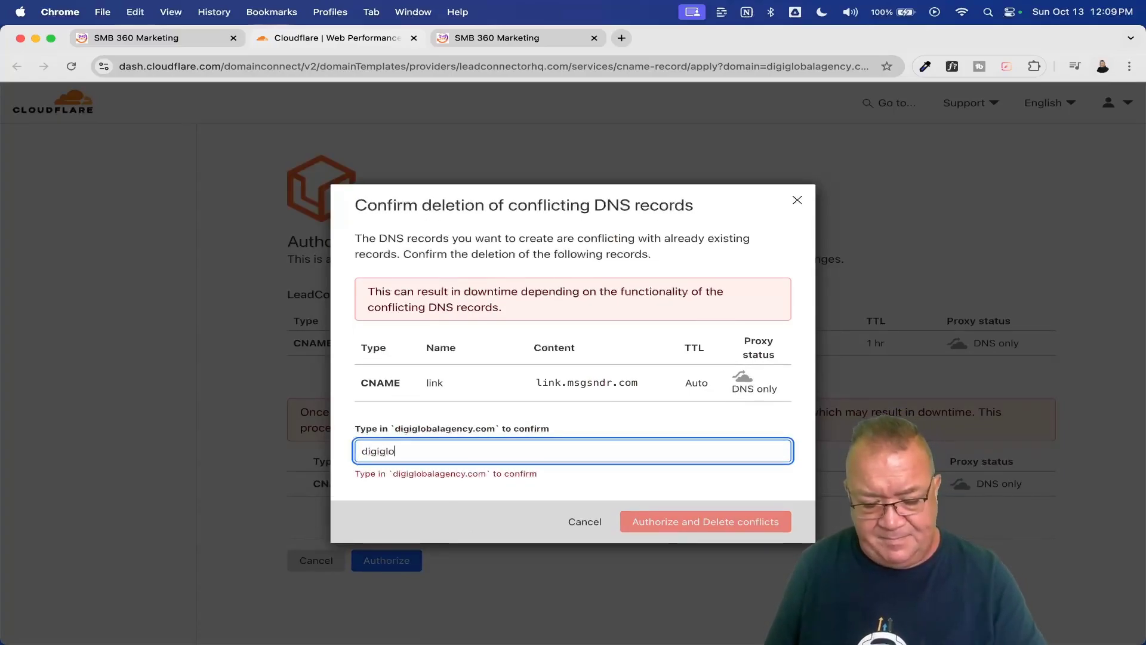
pyautogui.write('balagency.com')
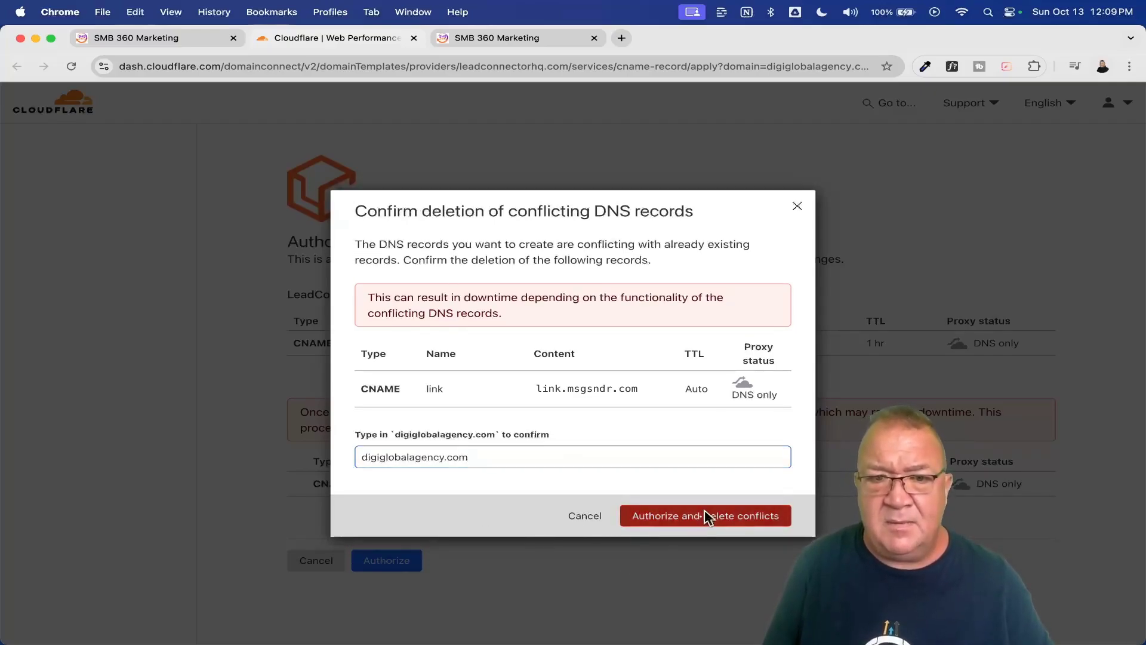
pyautogui.click(707, 515)
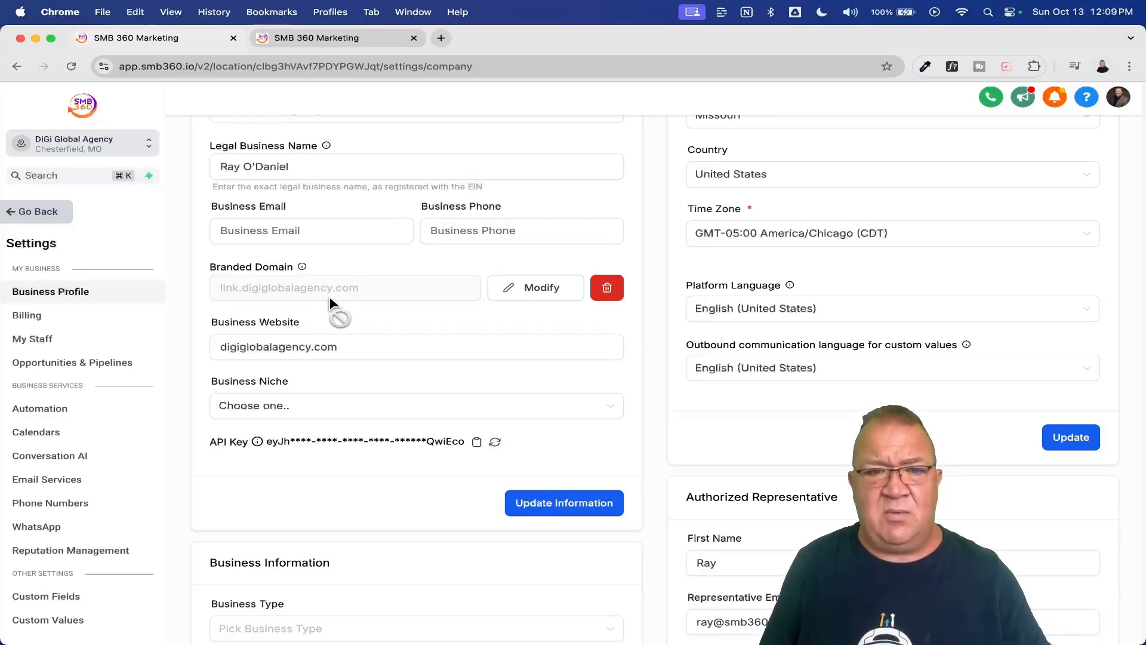
# - In Contacts, select one contact and start adding it to an automation
pyautogui.click(33, 212)
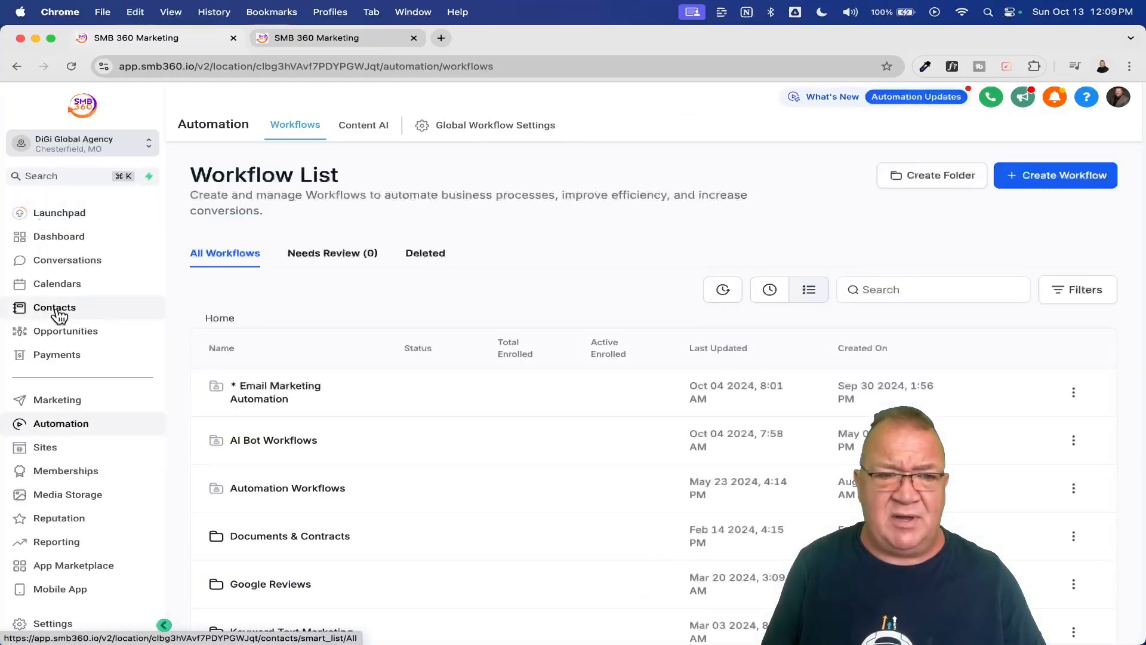
pyautogui.click(55, 307)
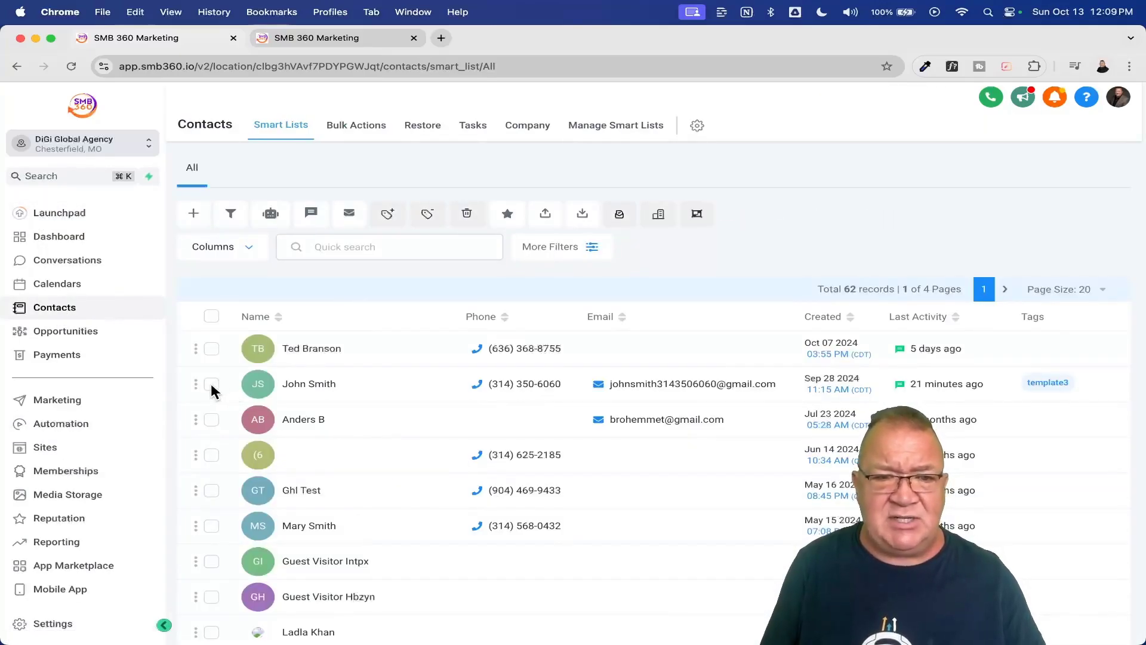
pyautogui.click(211, 384)
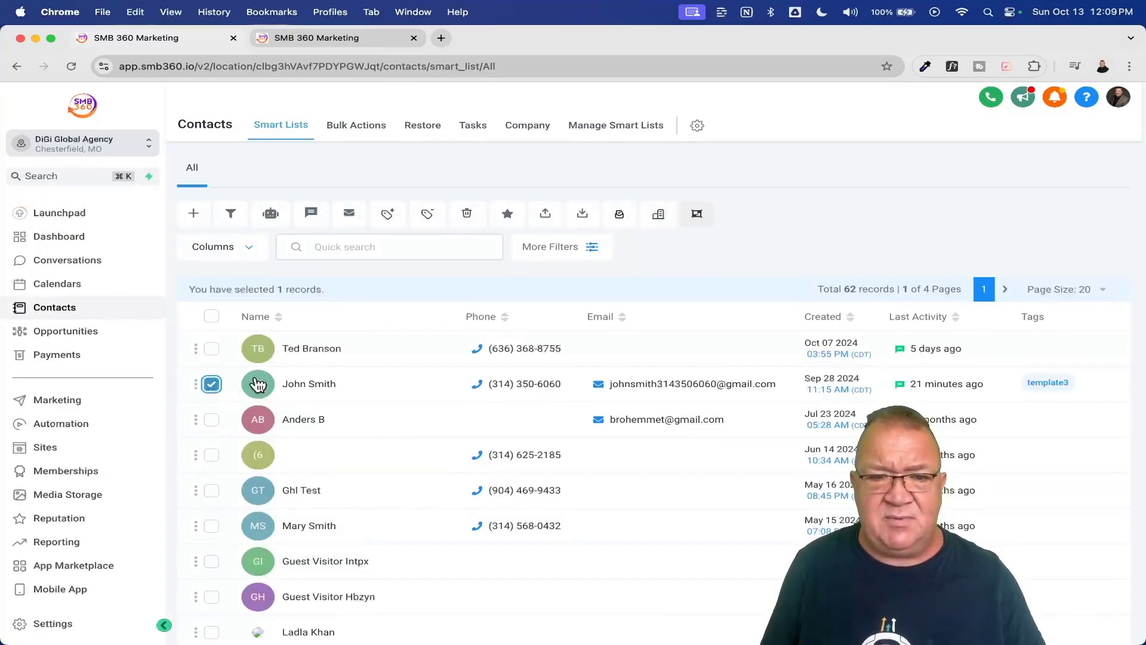
pyautogui.click(270, 214)
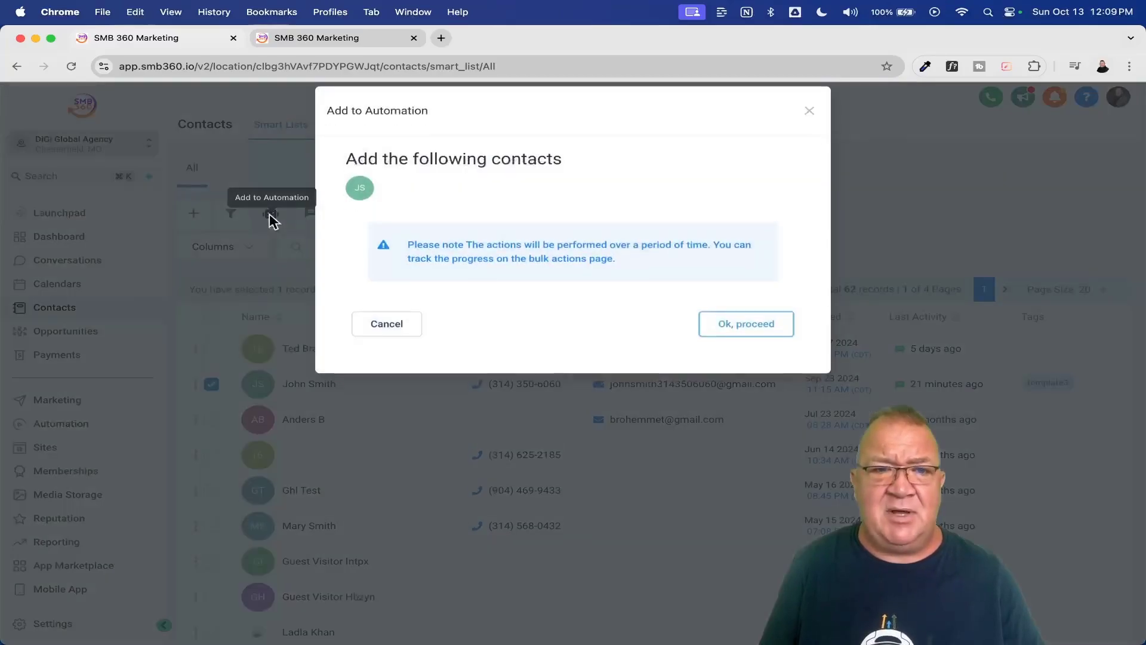
pyautogui.click(747, 337)
# - Enroll it in the Branded Domain Workflow with action description test1
pyautogui.click(568, 267)
pyautogui.click(375, 294)
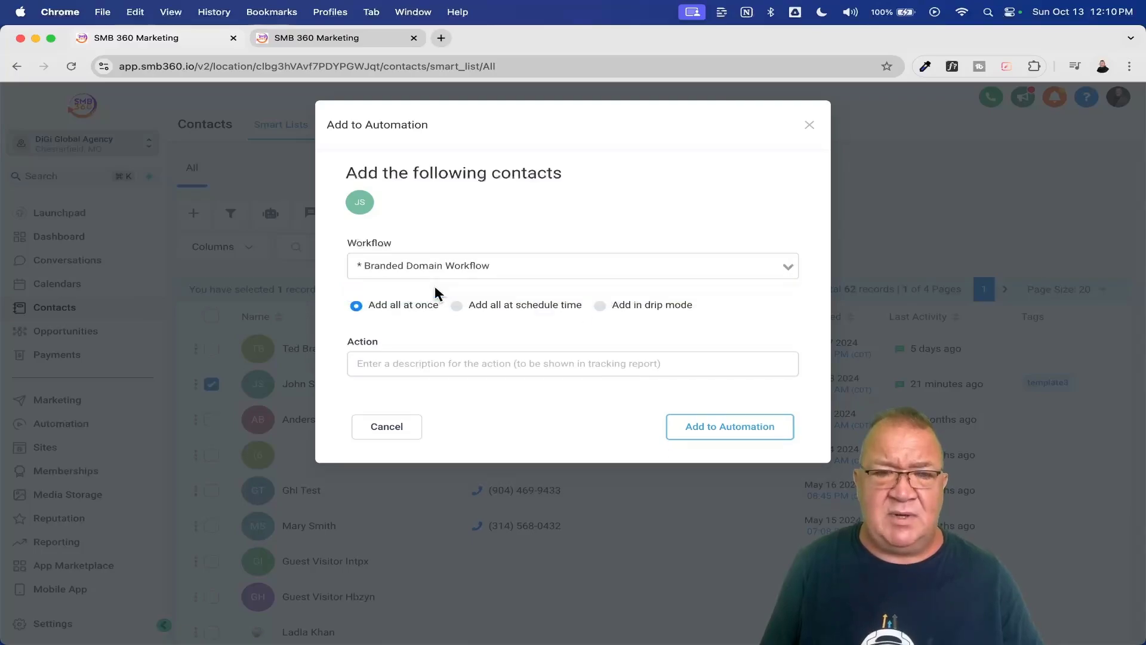
pyautogui.click(422, 364)
pyautogui.write('testf')
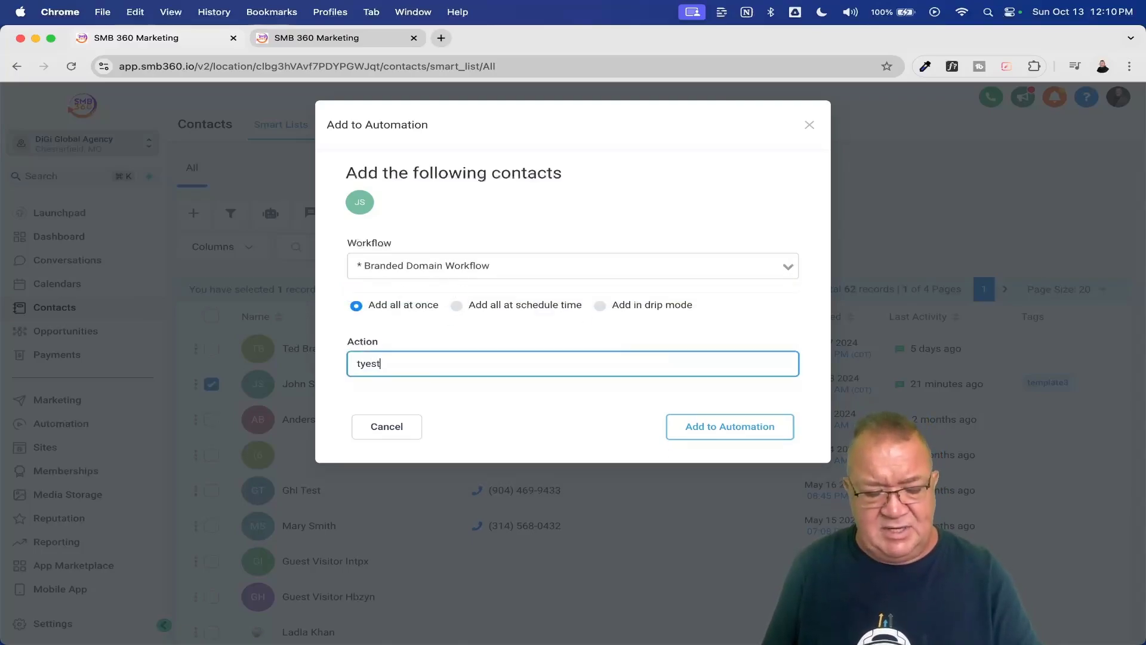
pyautogui.press('BackSpace')
pyautogui.press('BackSpace')
pyautogui.press('BackSpace')
pyautogui.press('BackSpace')
pyautogui.write('e')
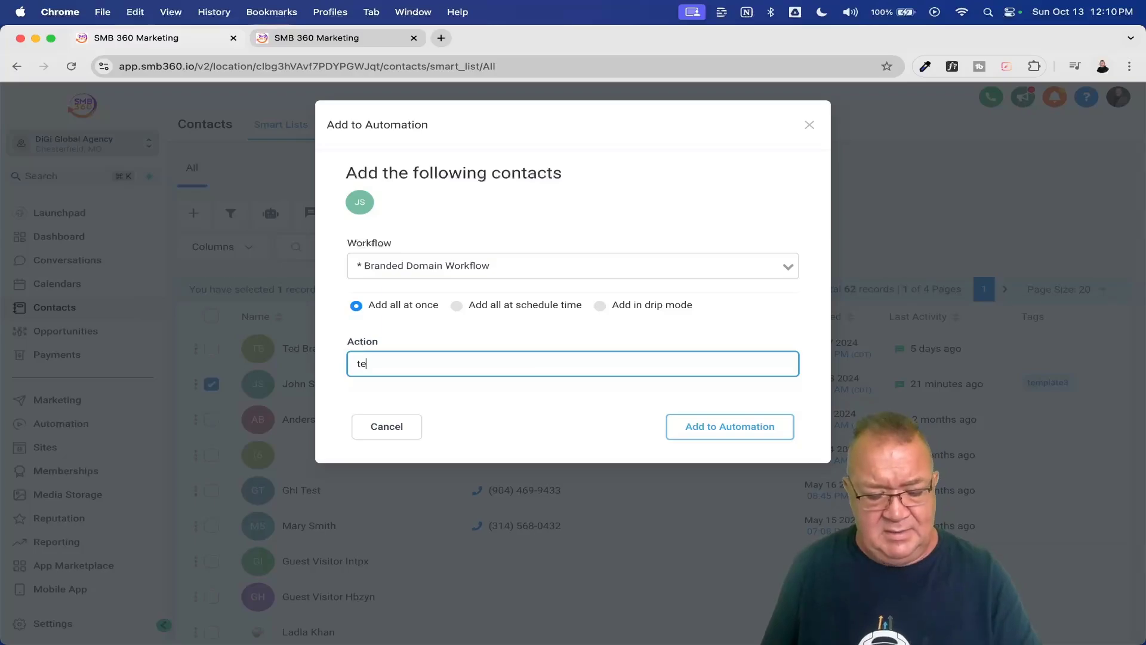
pyautogui.write('st1')
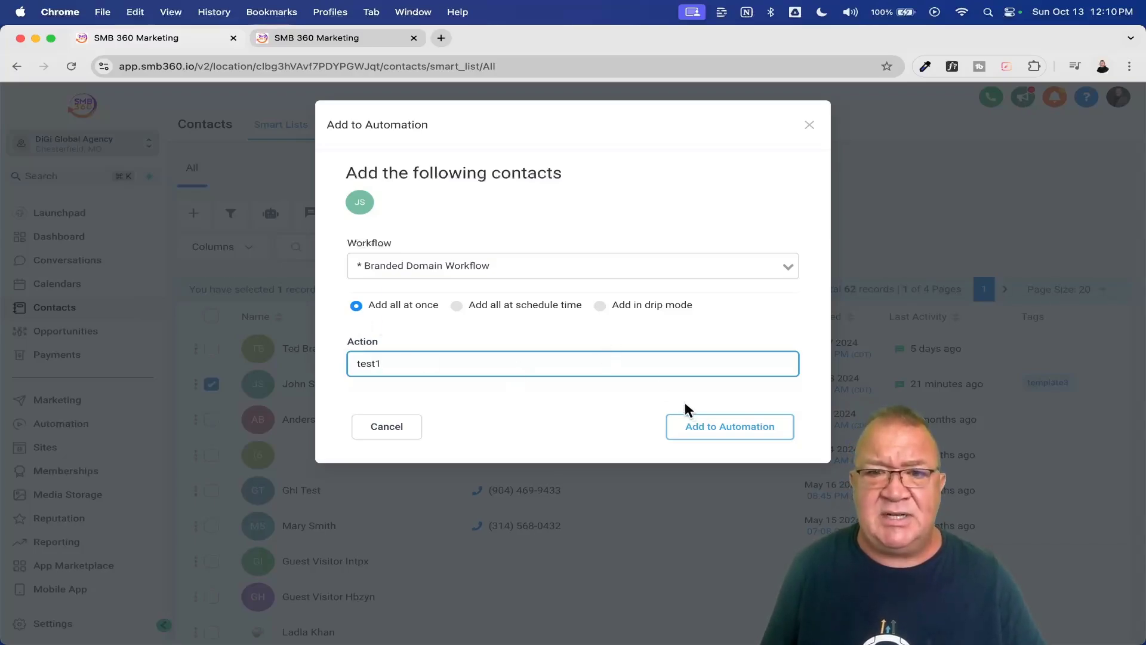
pyautogui.click(714, 430)
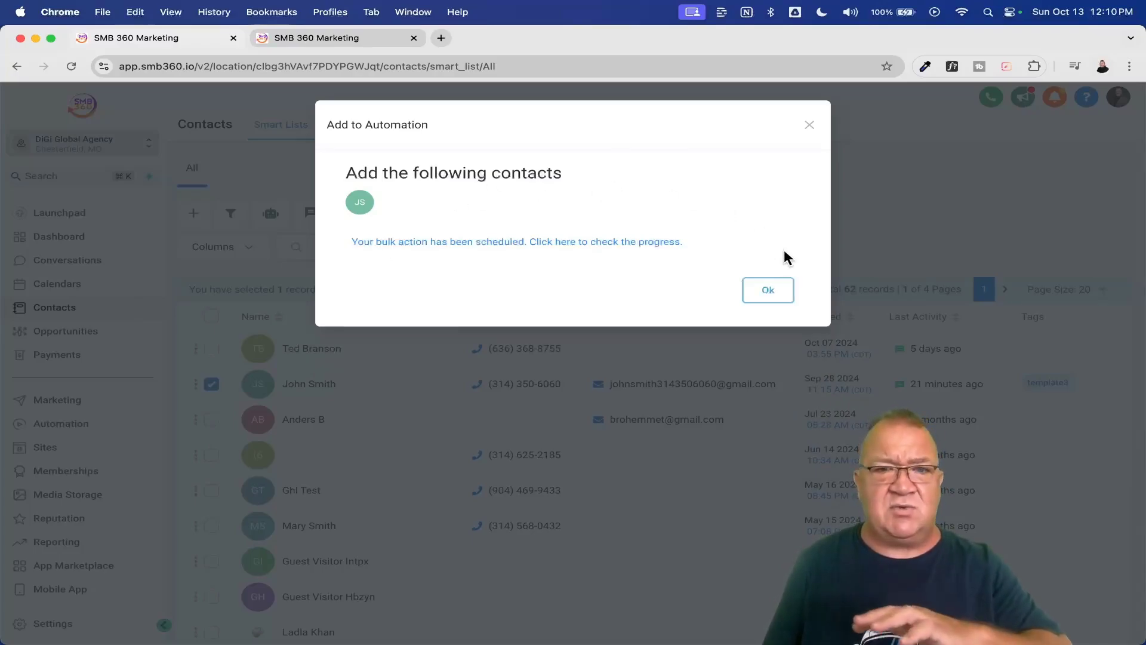
pyautogui.click(774, 298)
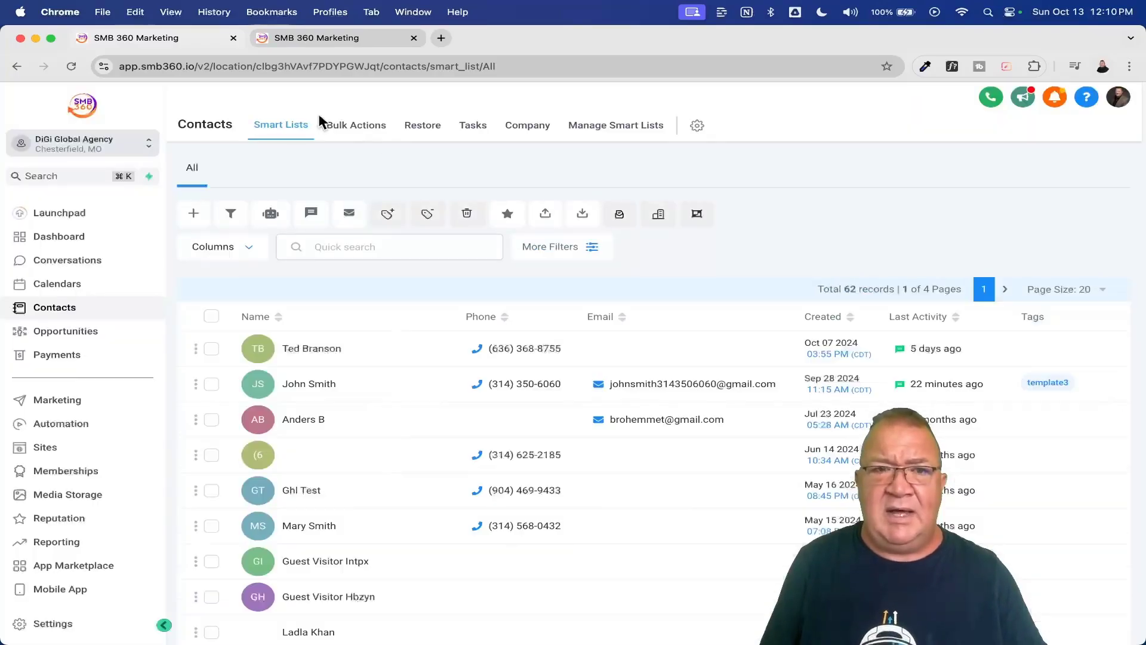
# - Find the 12:10 PM trigger-link text in the Fresh Flow HVAC conversation, linking via link.digiglobalagency.com
pyautogui.click(319, 37)
pyautogui.scroll(-2, 647, 356)
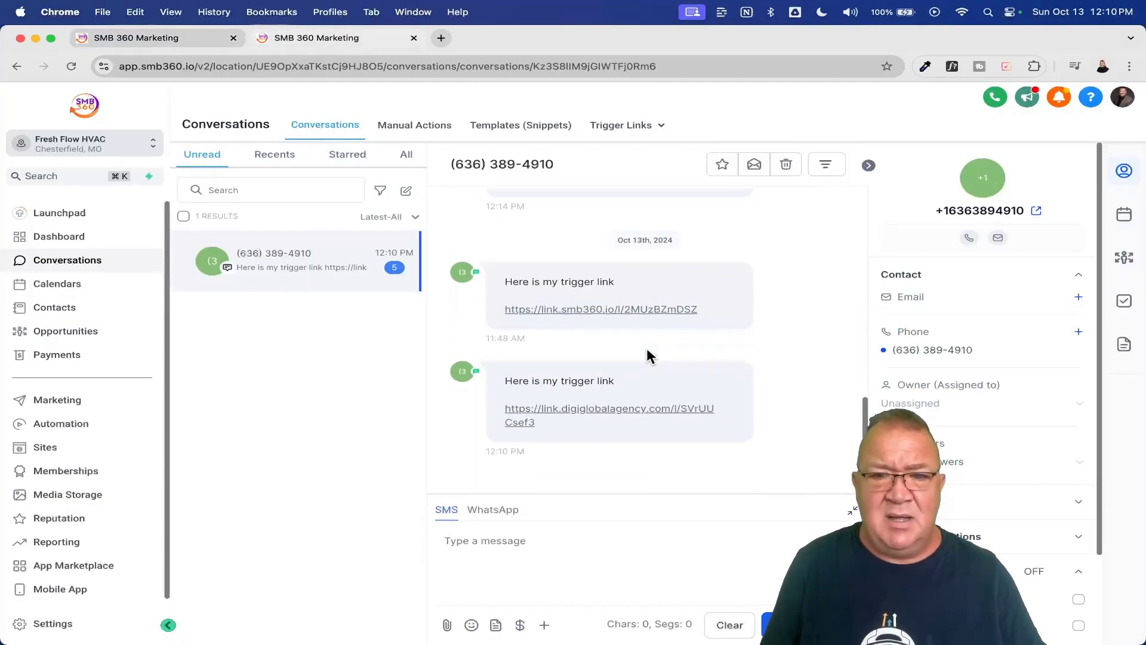
pyautogui.scroll(5, 581, 399)
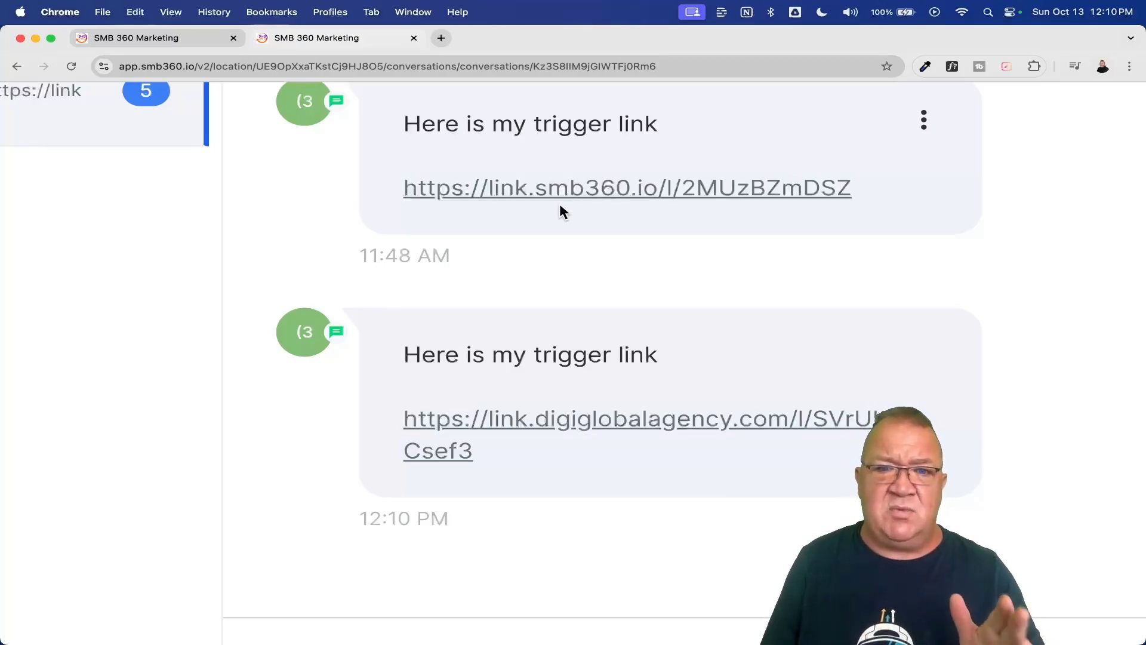
pyautogui.scroll(-2, 561, 210)
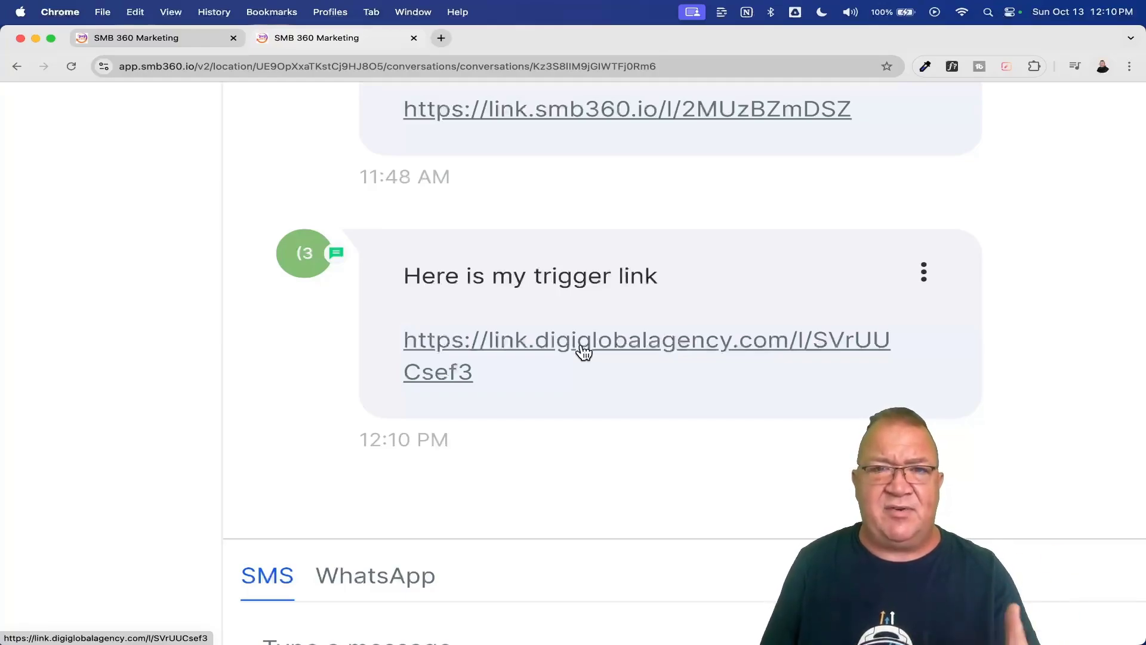
pyautogui.scroll(2, 578, 224)
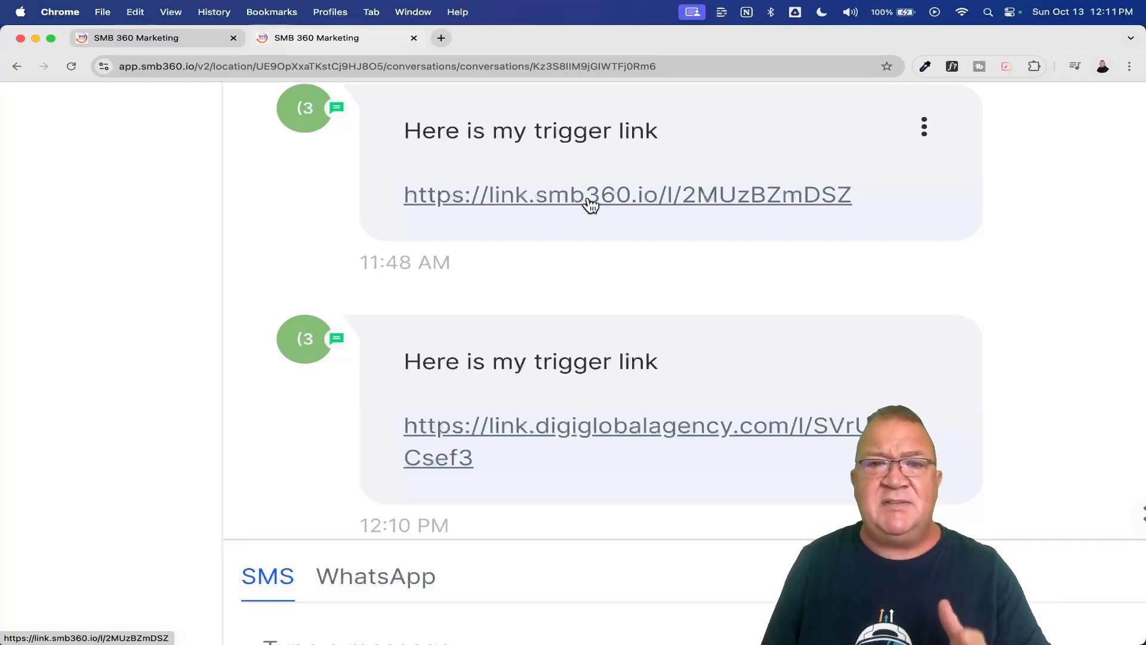
pyautogui.press('super+minus')
pyautogui.press('super+minus')
pyautogui.press('super+minus')
pyautogui.press('super+minus')
pyautogui.press('super+minus')
pyautogui.press('super+minus')
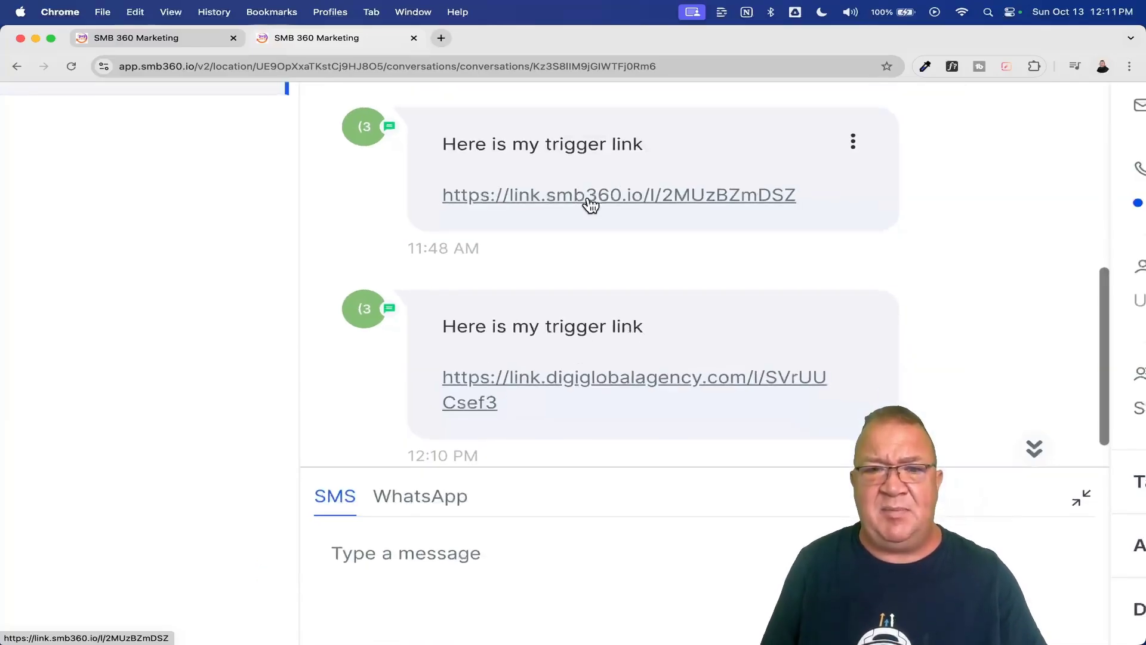
pyautogui.scroll(3, 588, 197)
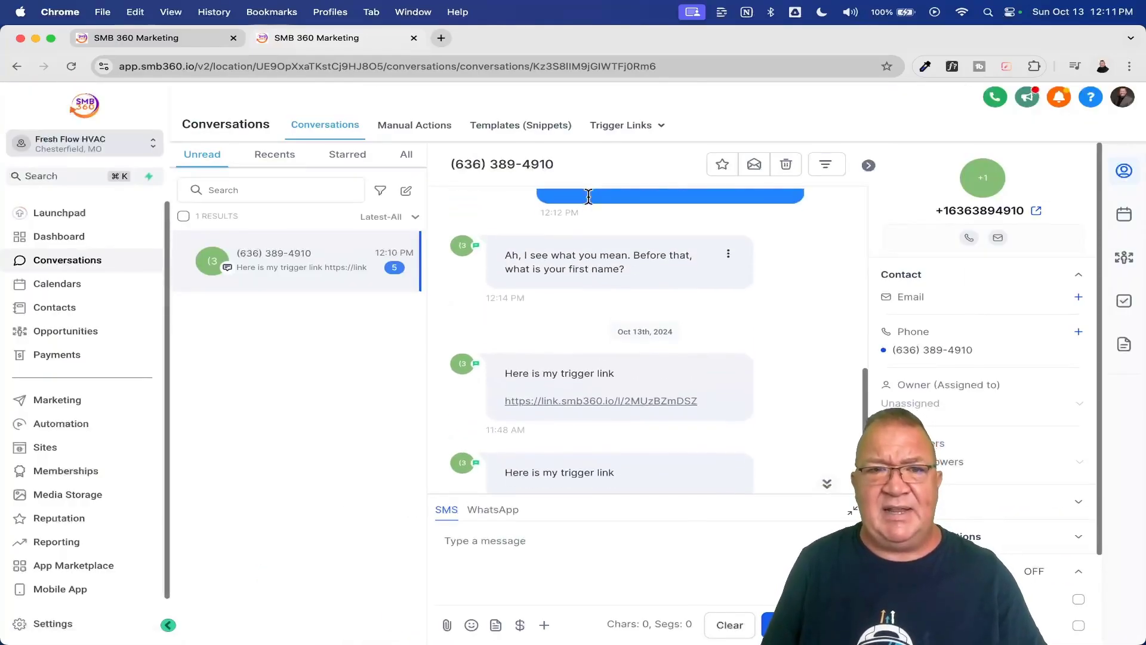